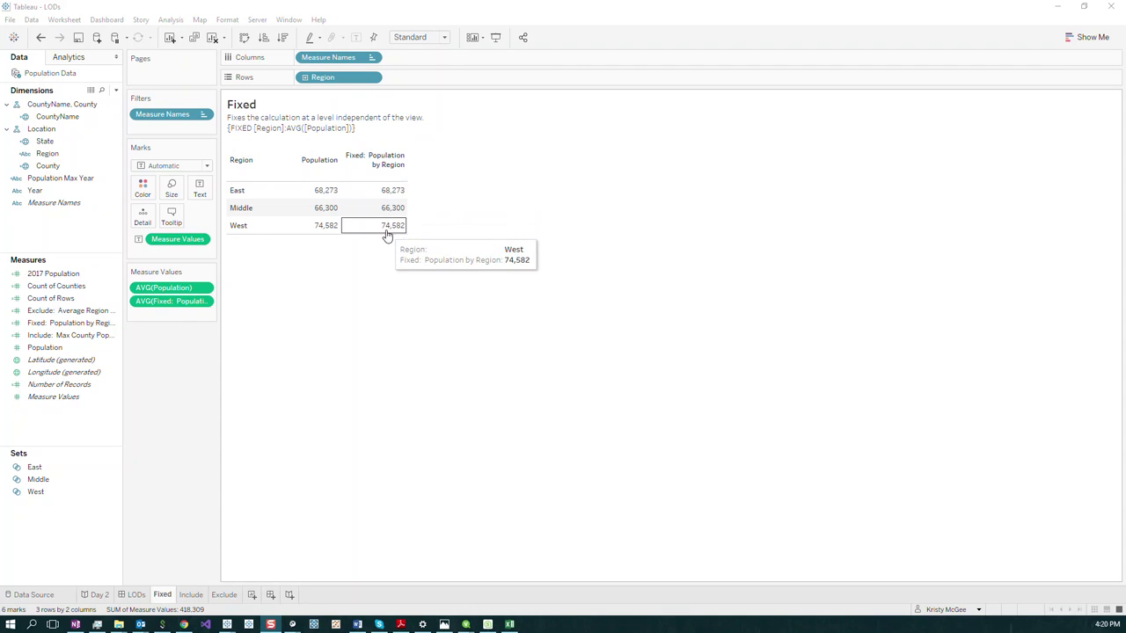
Drill the Region rows down to County, and remove Region from the rows so only County remains.
click(306, 77)
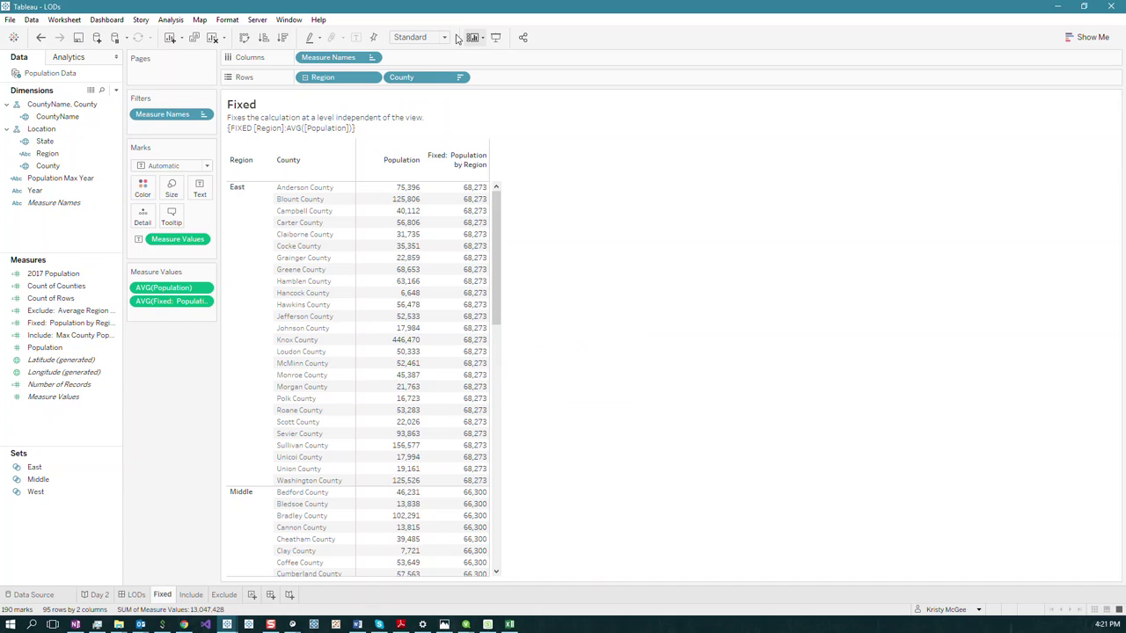
drag(343, 79, 35, 203)
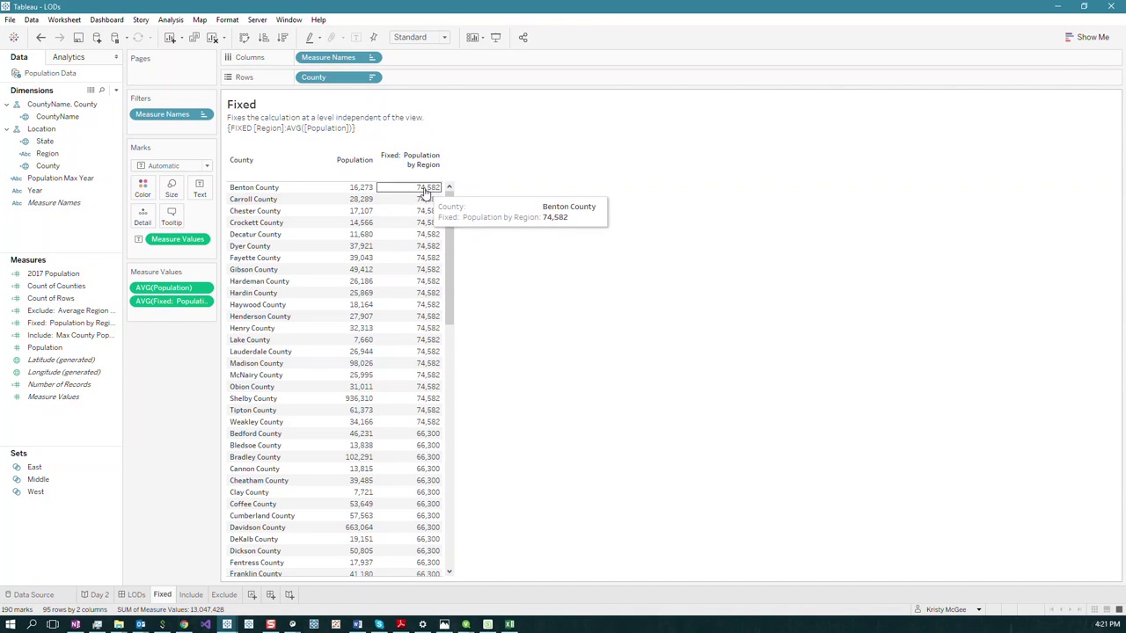
Check the sort order and sort field used for County in the rows, keeping the settings as they are.
click(370, 77)
click(409, 136)
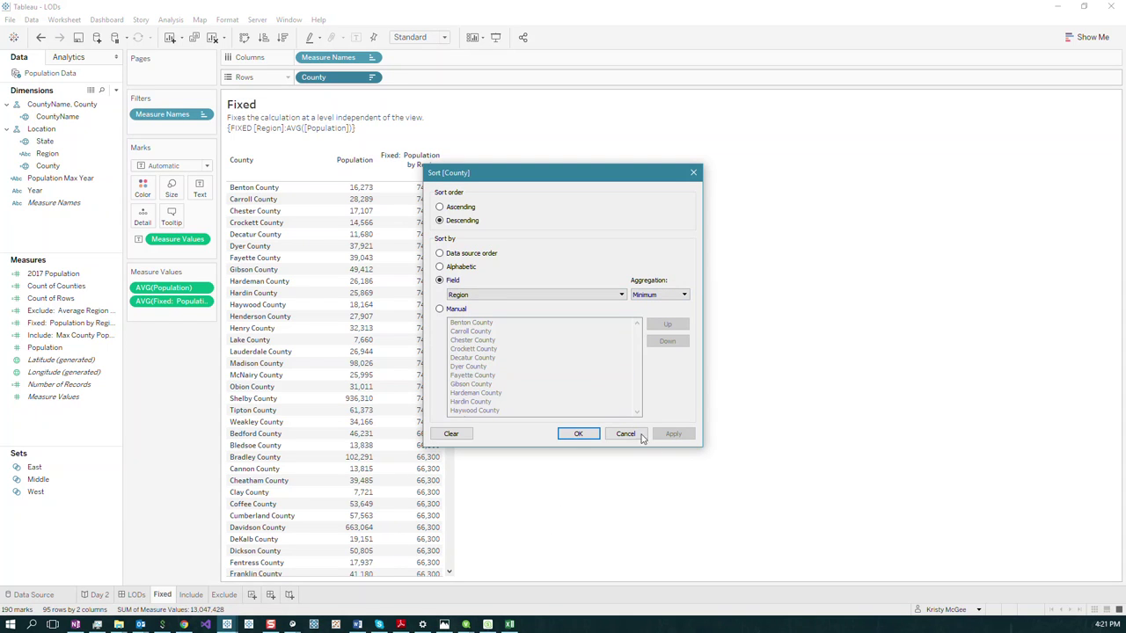
click(581, 433)
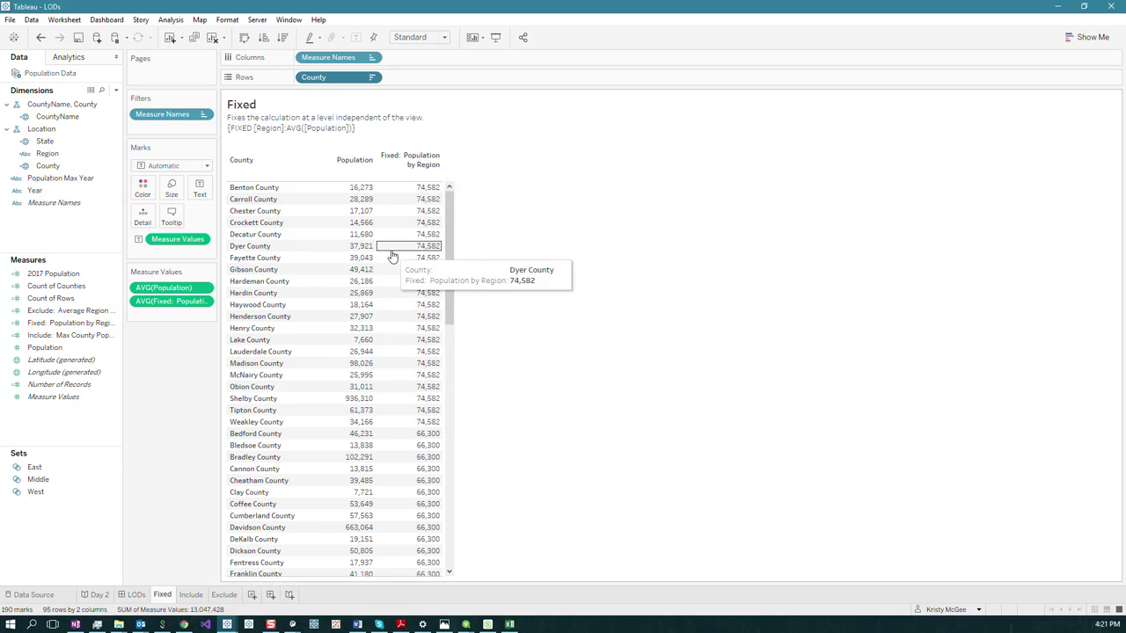
Remove the Fixed: Population by Region and Population measures from the county view.
scroll(432, 429, down, 2)
scroll(432, 429, down, 8)
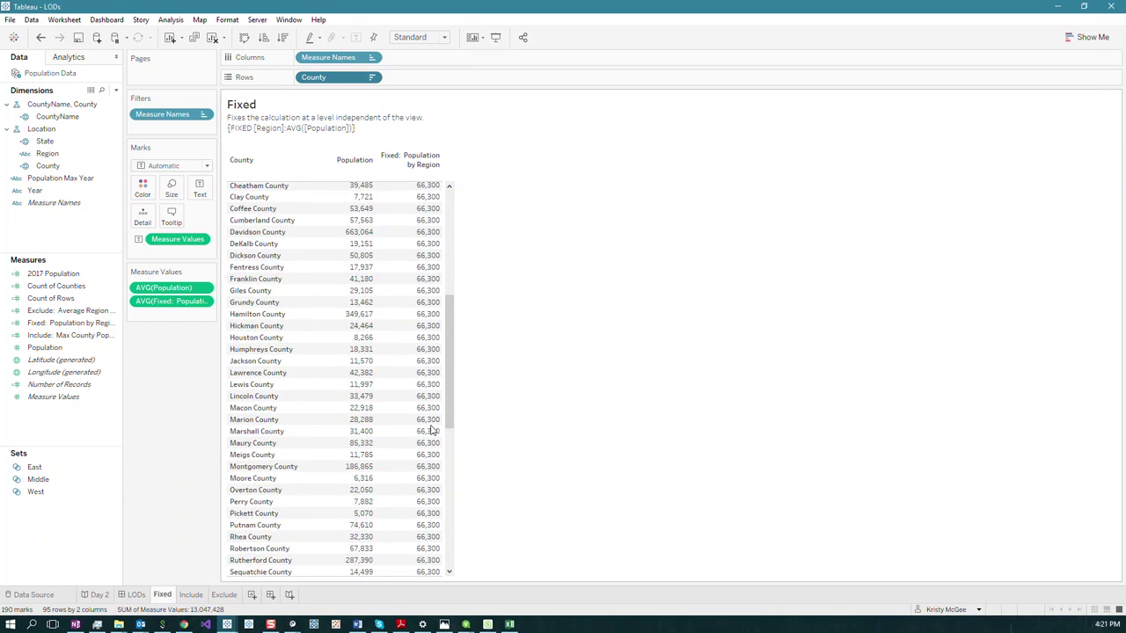
scroll(432, 429, down, 5)
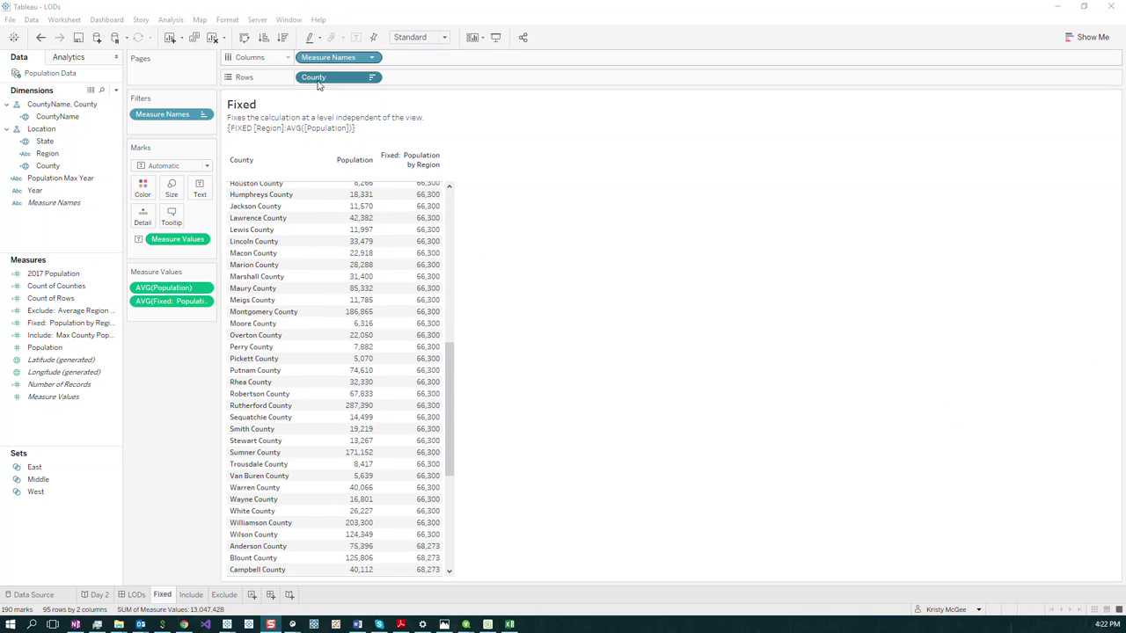
drag(174, 302, 180, 352)
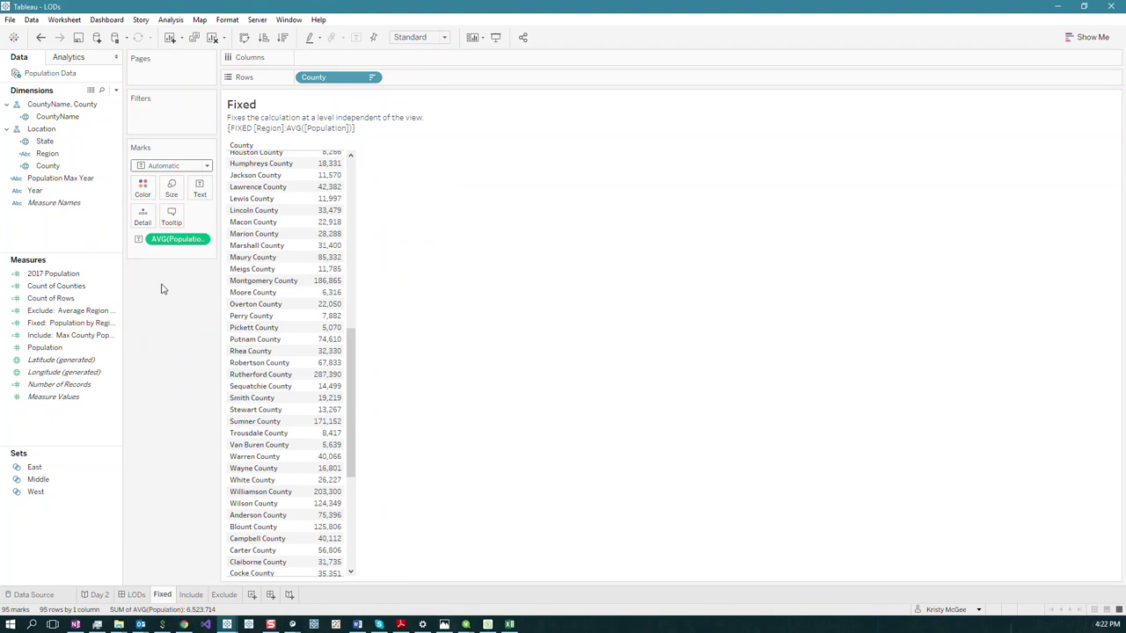
drag(176, 240, 220, 334)
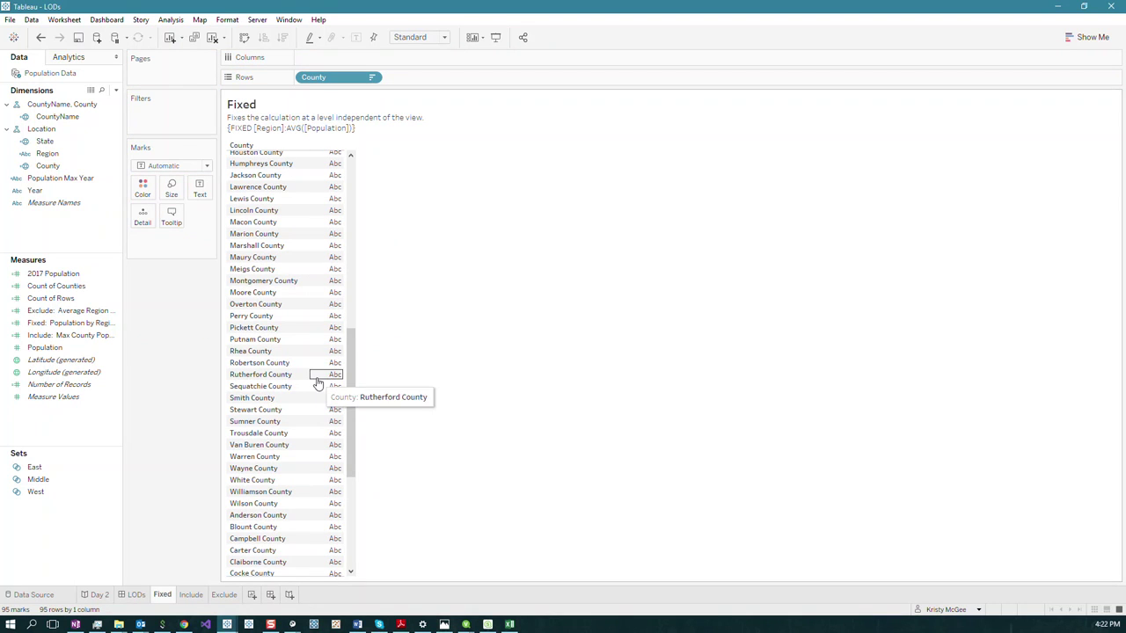
Create a calculated field named Region Population and expand the function reference list in its editor.
right_click(75, 430)
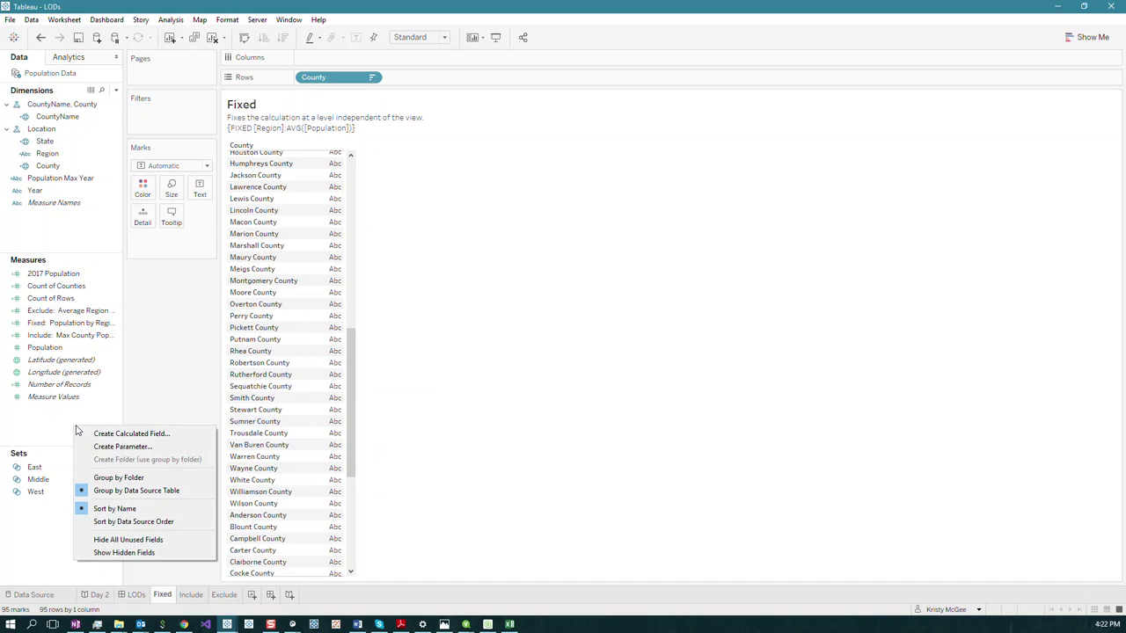
click(132, 434)
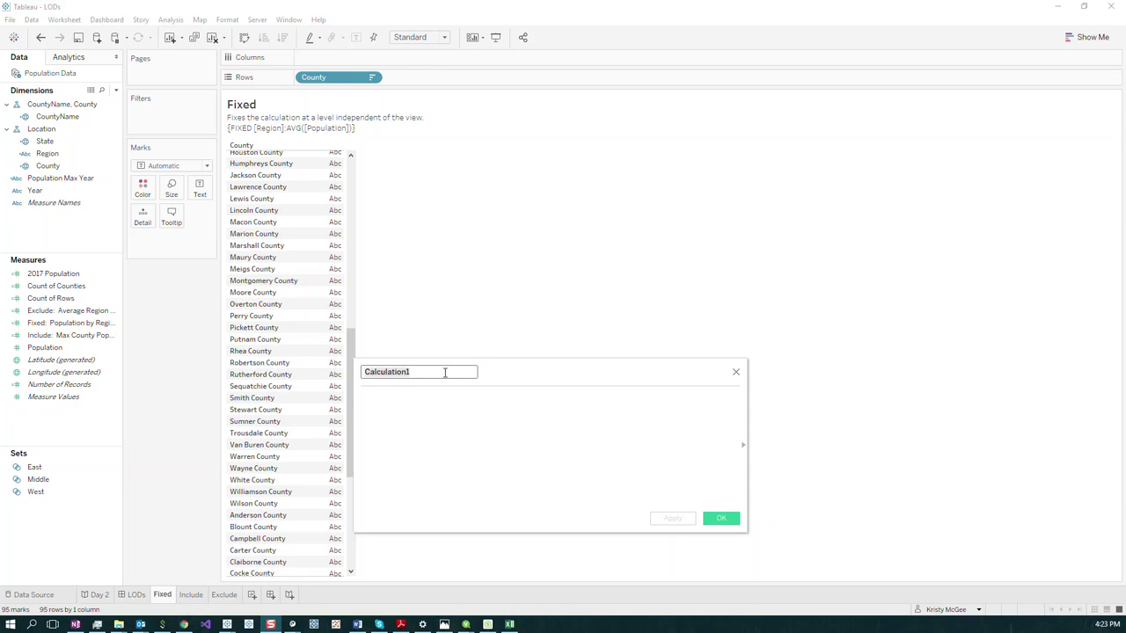
text(Region)
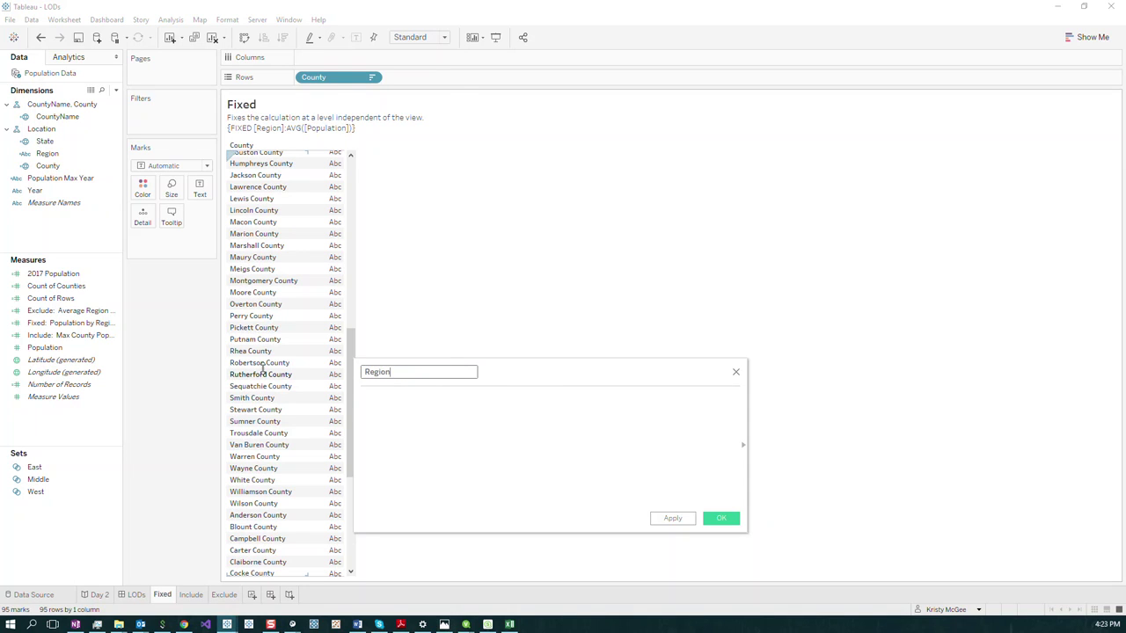
text( Population)
click(743, 446)
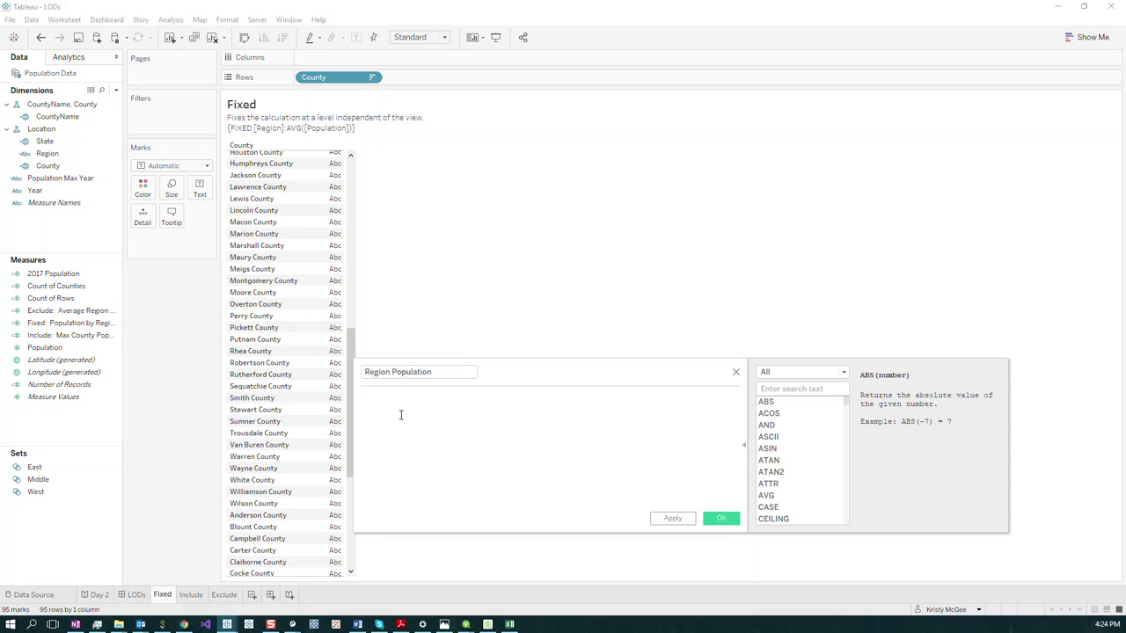
Enter the formula { FIXED [Region]:AVG([Population])} for Region Population and apply it.
text(fi)
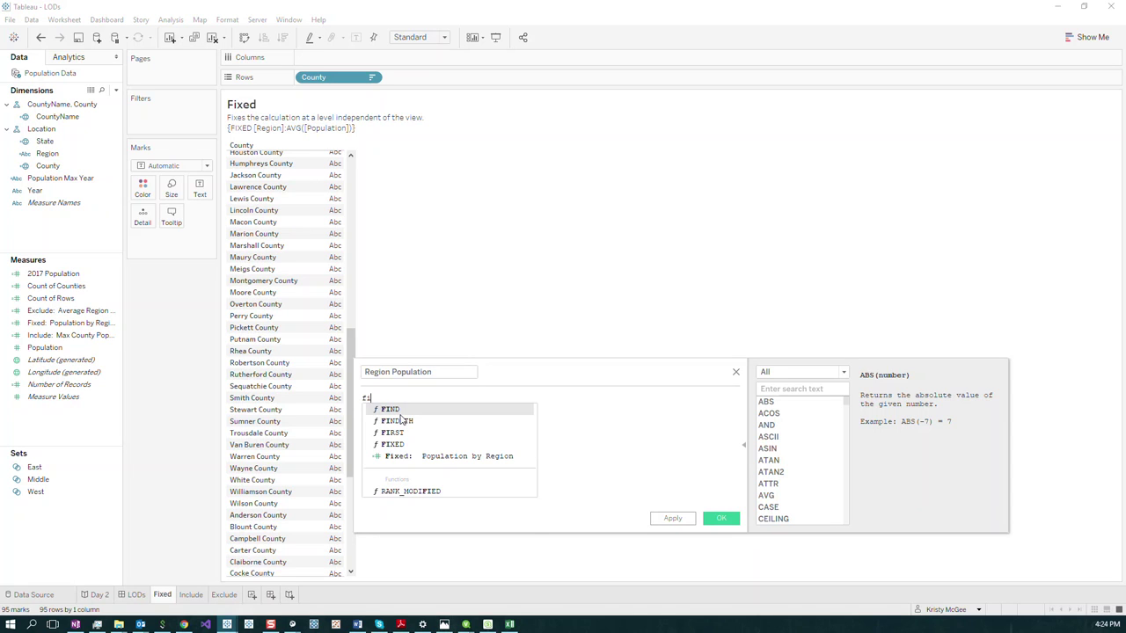
text(x)
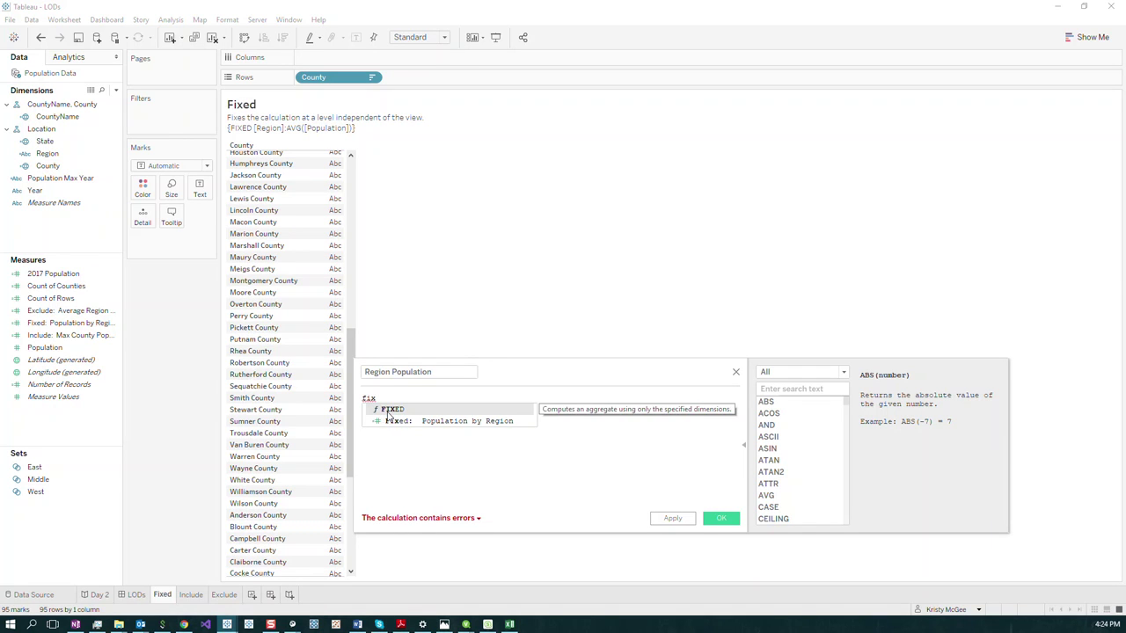
click(388, 411)
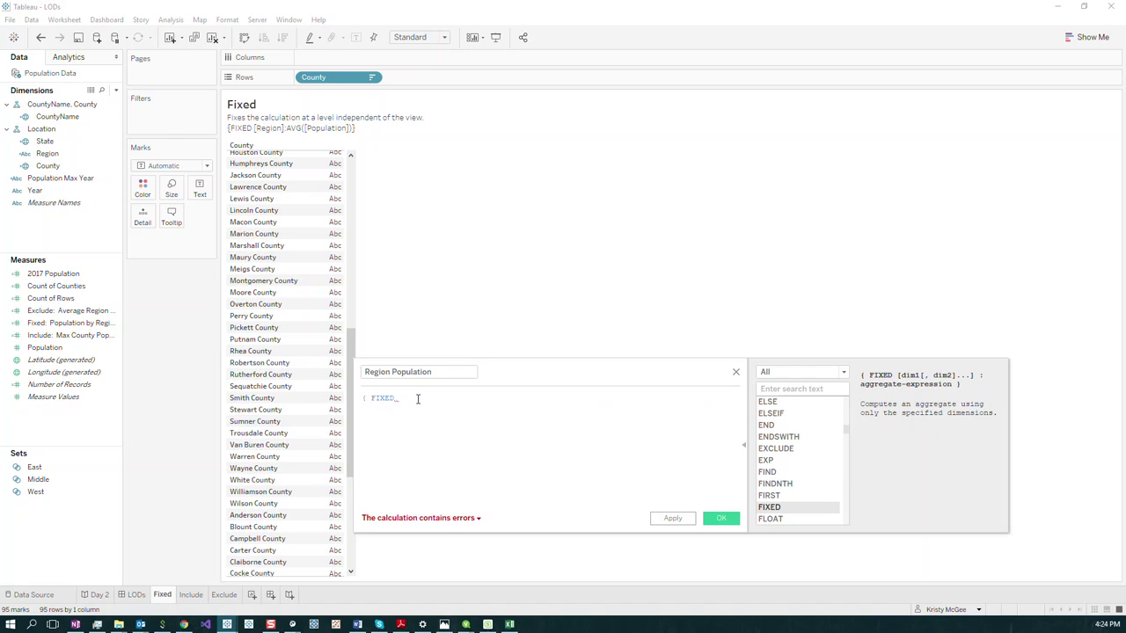
text([Region])
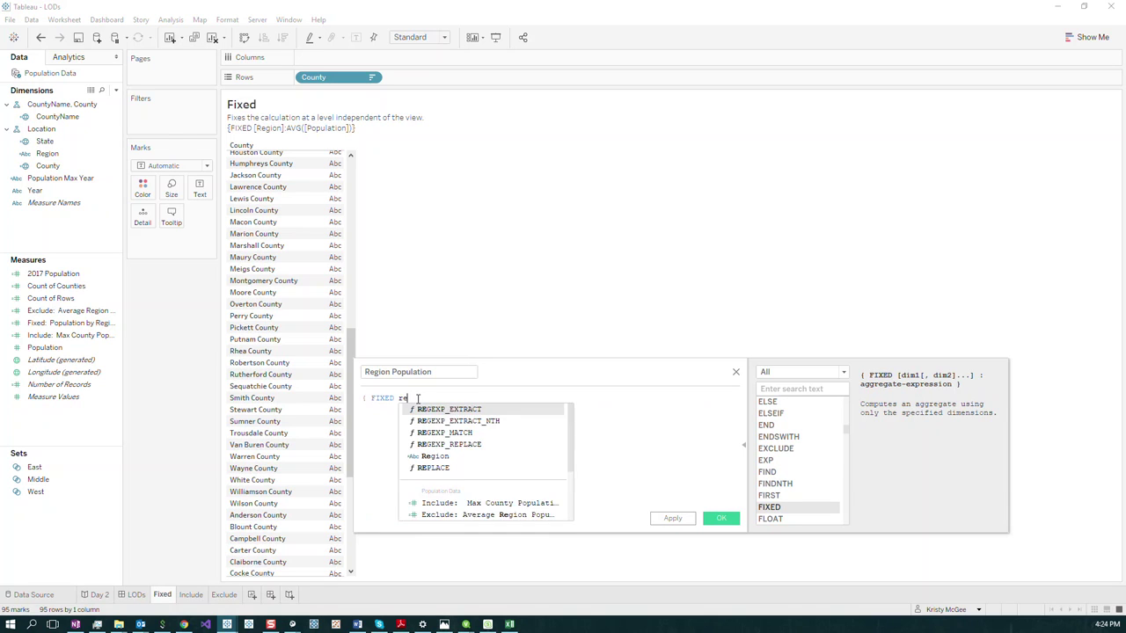
text(:AVG([P)
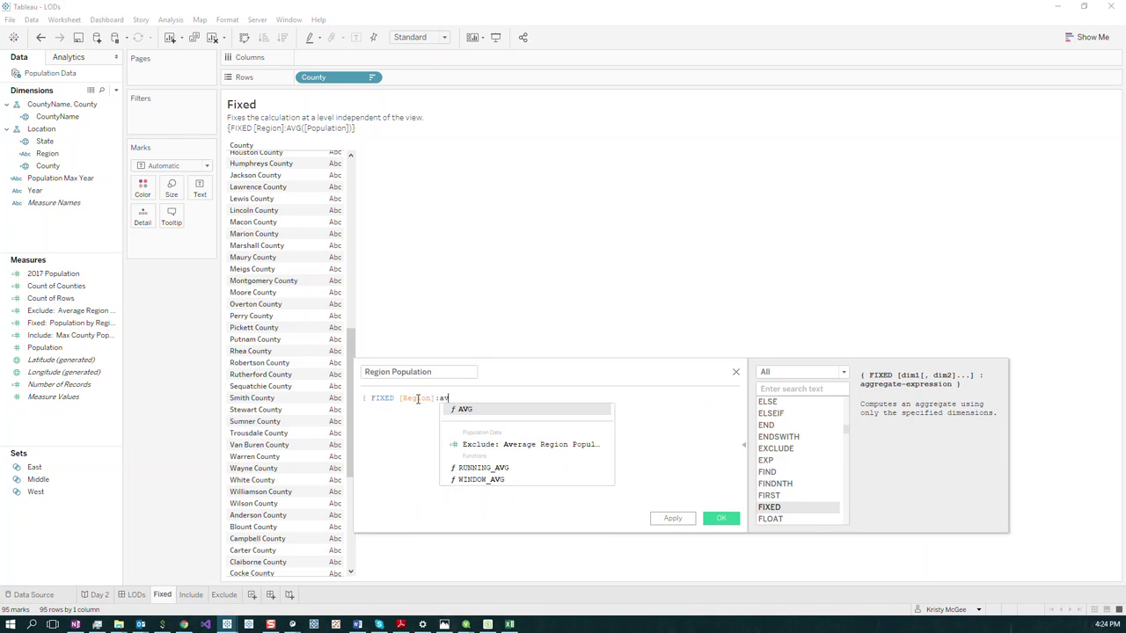
text(opul)
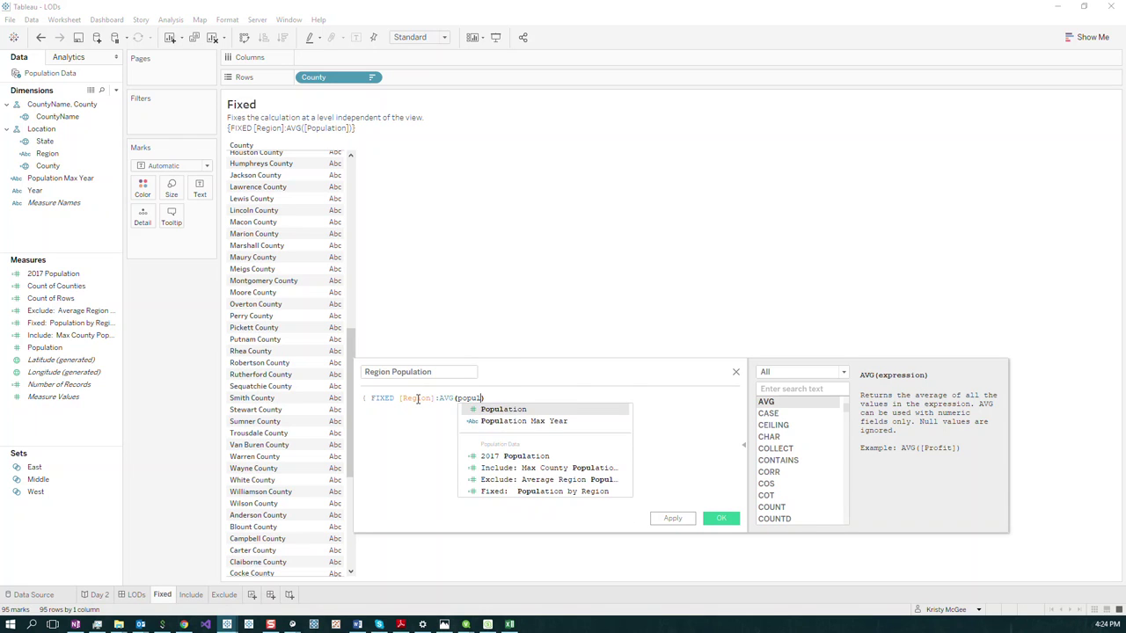
text(ation])})
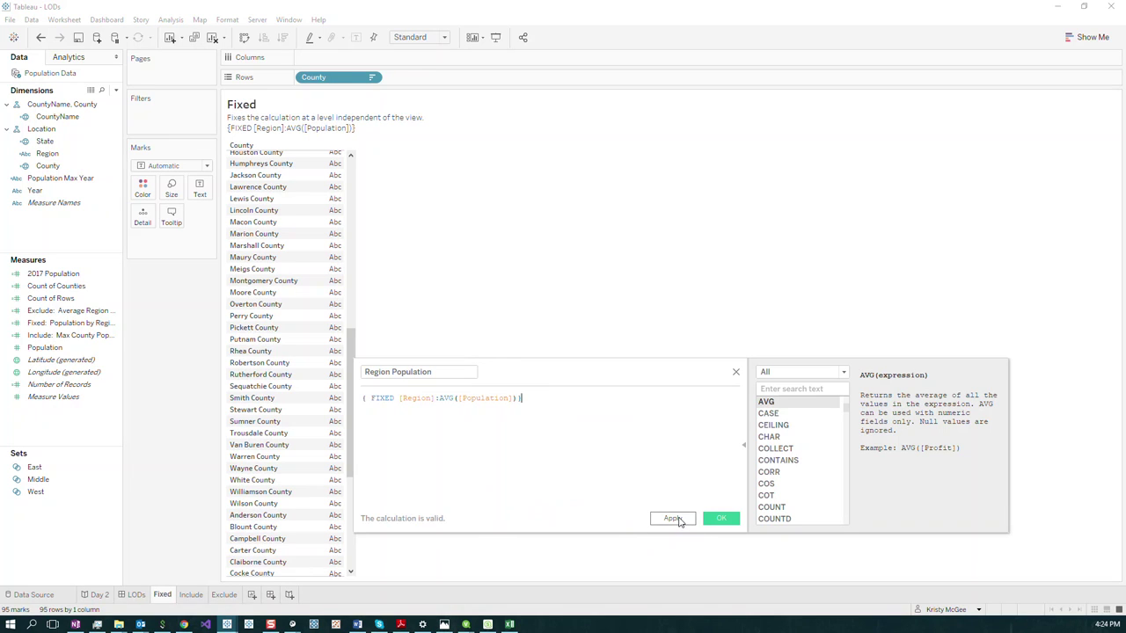
click(673, 519)
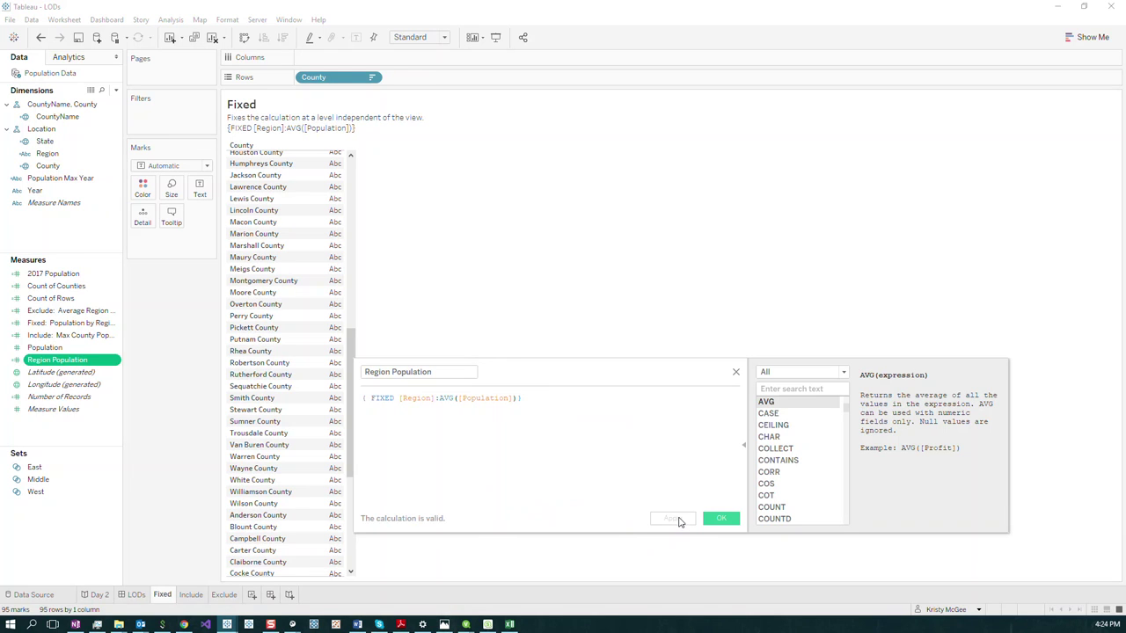
Set Region Population's default aggregation to Average and show the measure as text for each county.
right_click(48, 363)
mouse_move(122, 287)
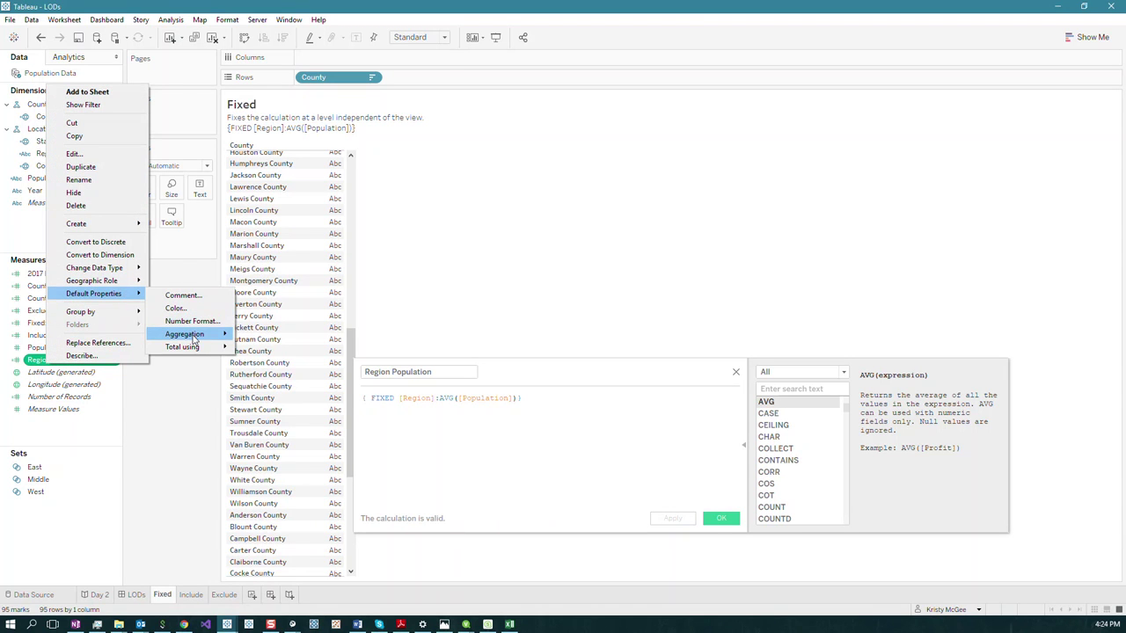
mouse_move(195, 339)
click(263, 348)
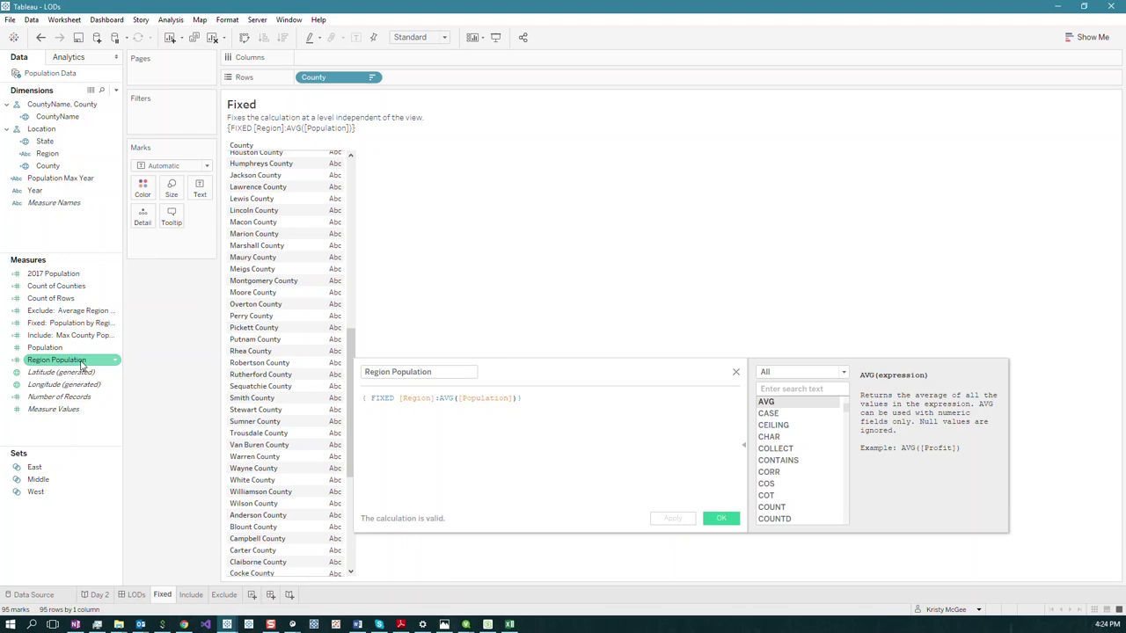
drag(82, 365, 209, 196)
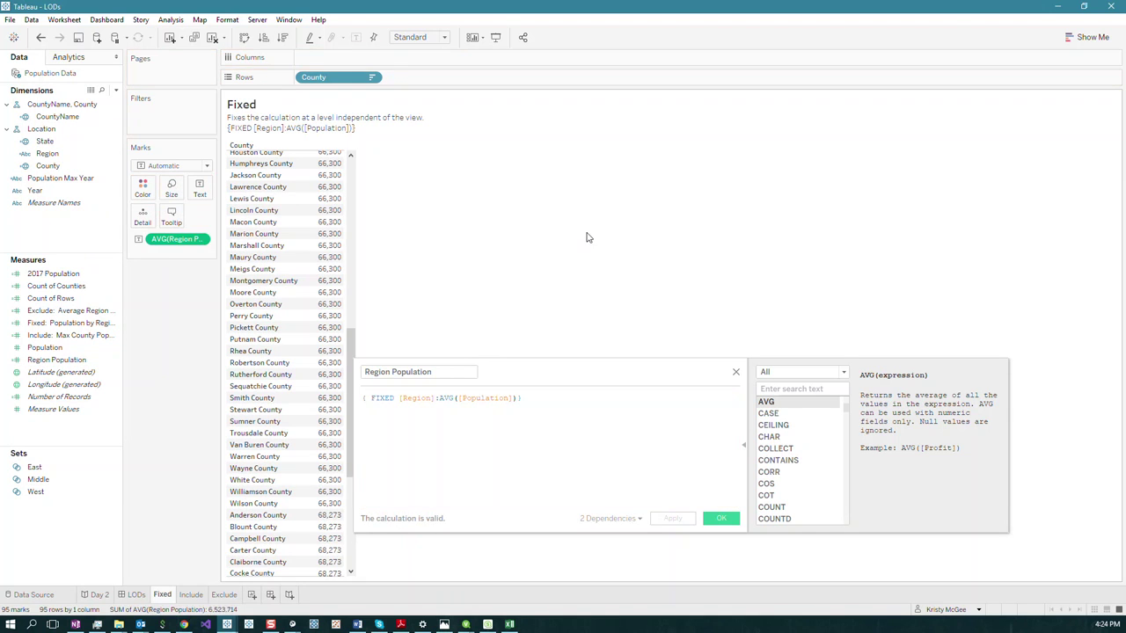
Replace AVG with max in the Region Population formula, apply it, and return to the start of the county list.
scroll(308, 490, up, 5)
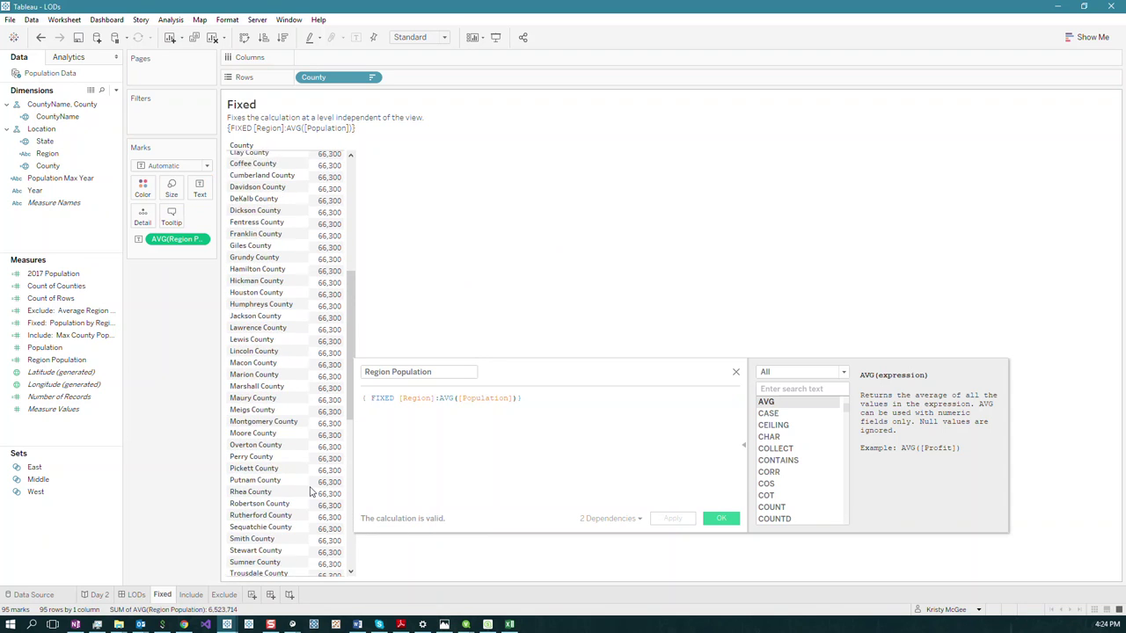
scroll(312, 491, up, 3)
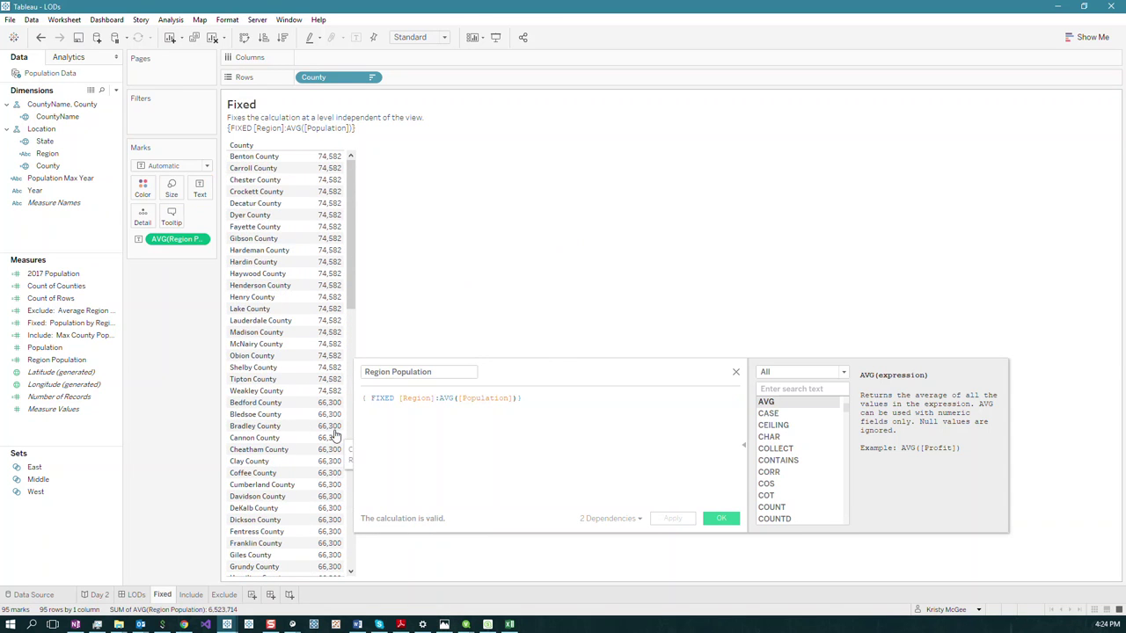
scroll(333, 433, down, 8)
scroll(335, 436, down, 4)
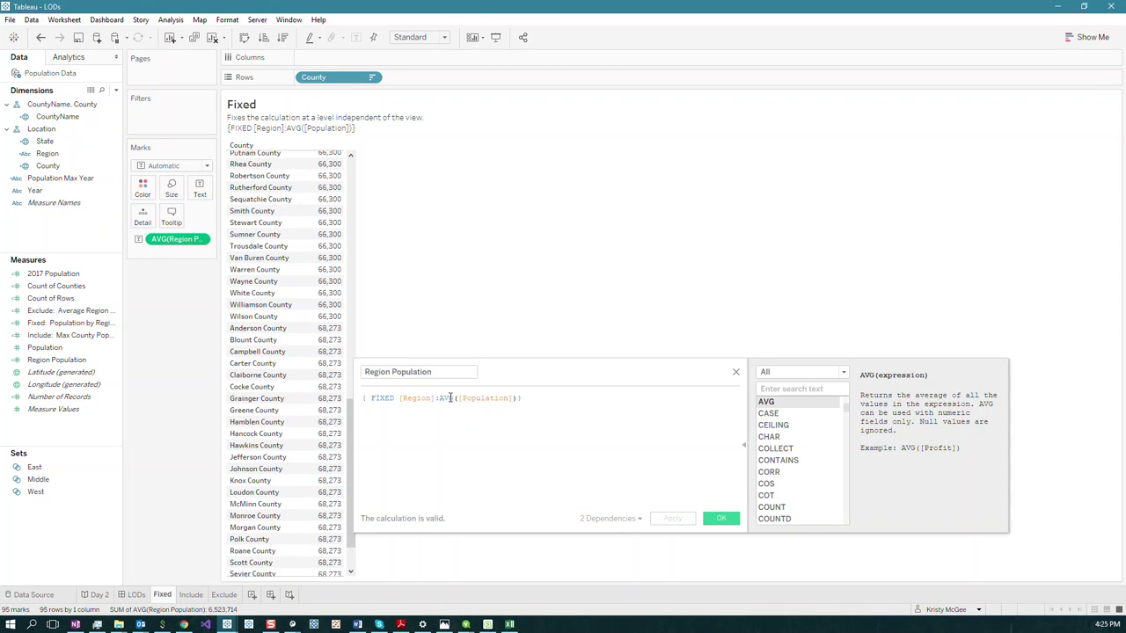
double_click(447, 398)
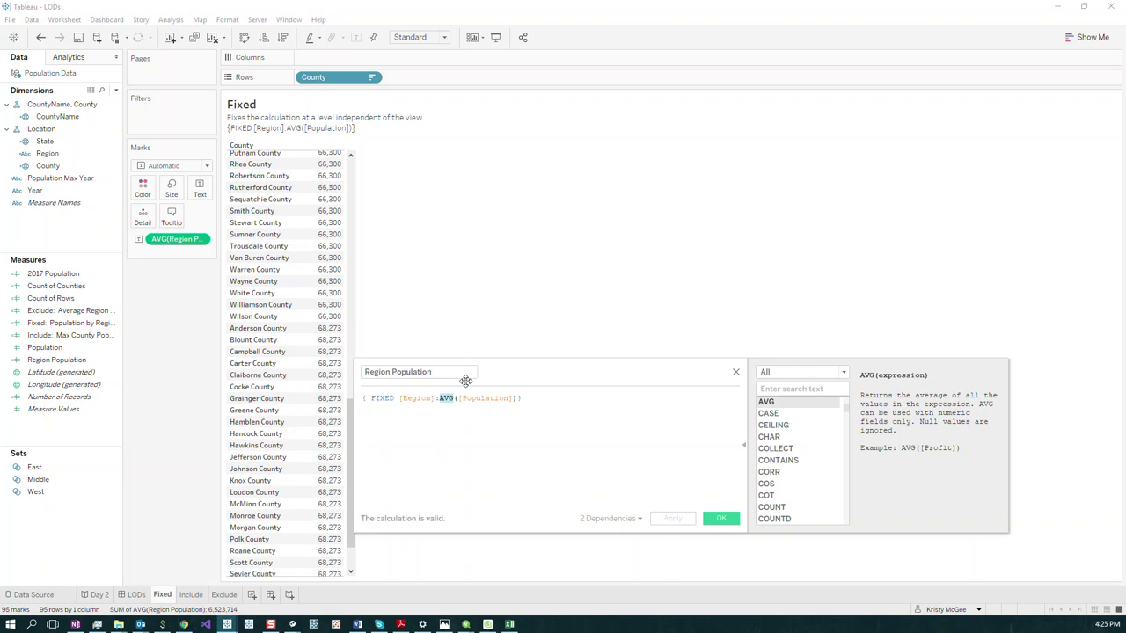
text(max)
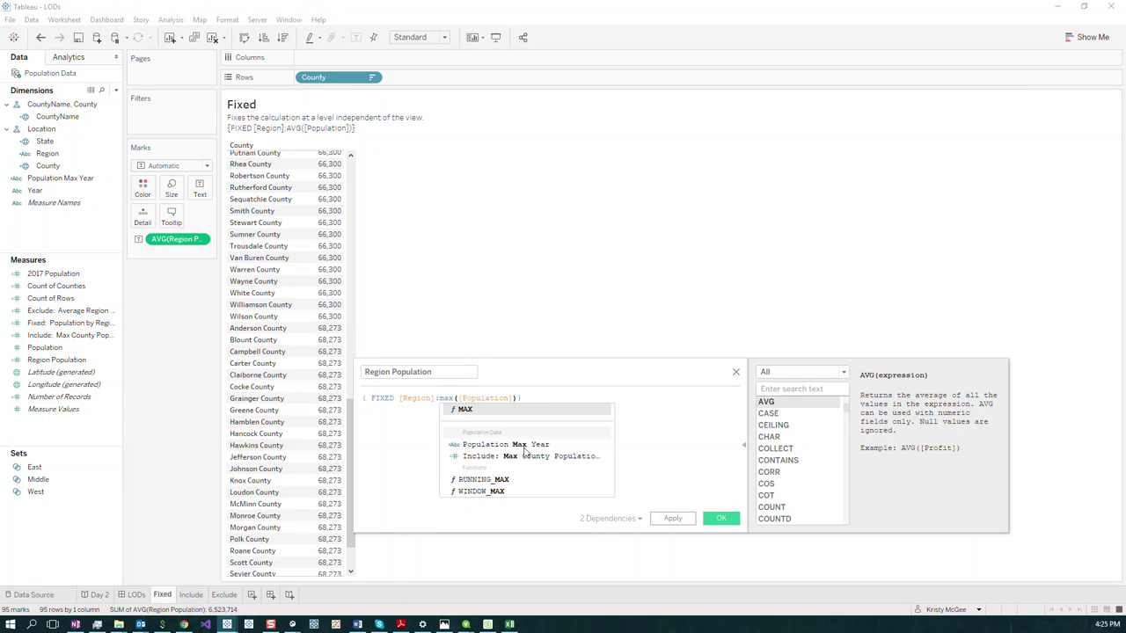
click(670, 519)
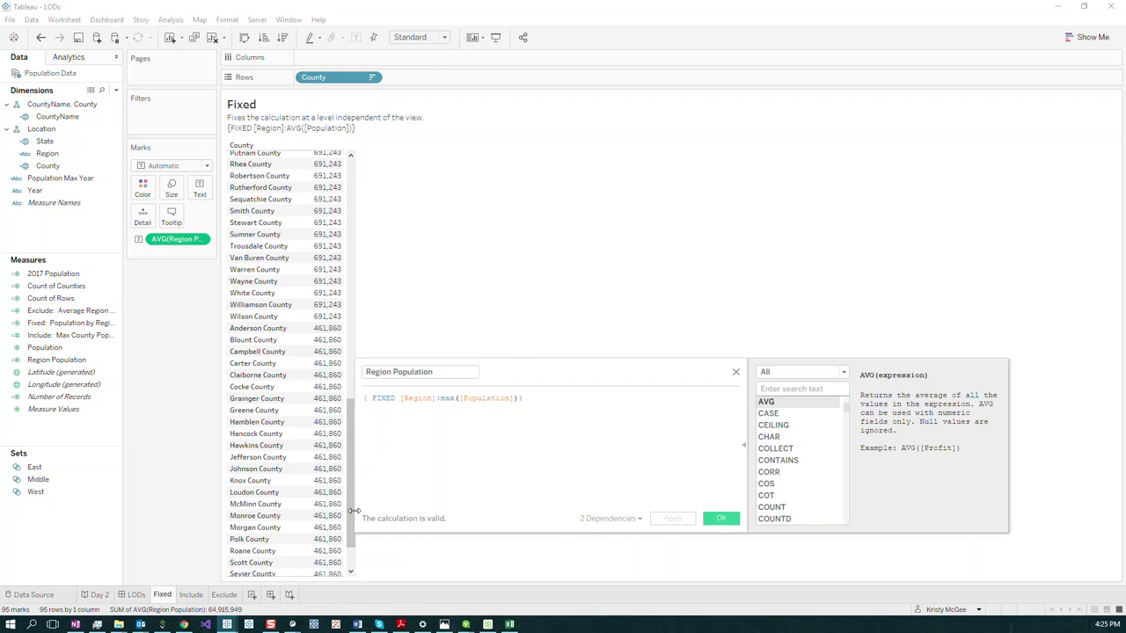
drag(350, 513, 350, 262)
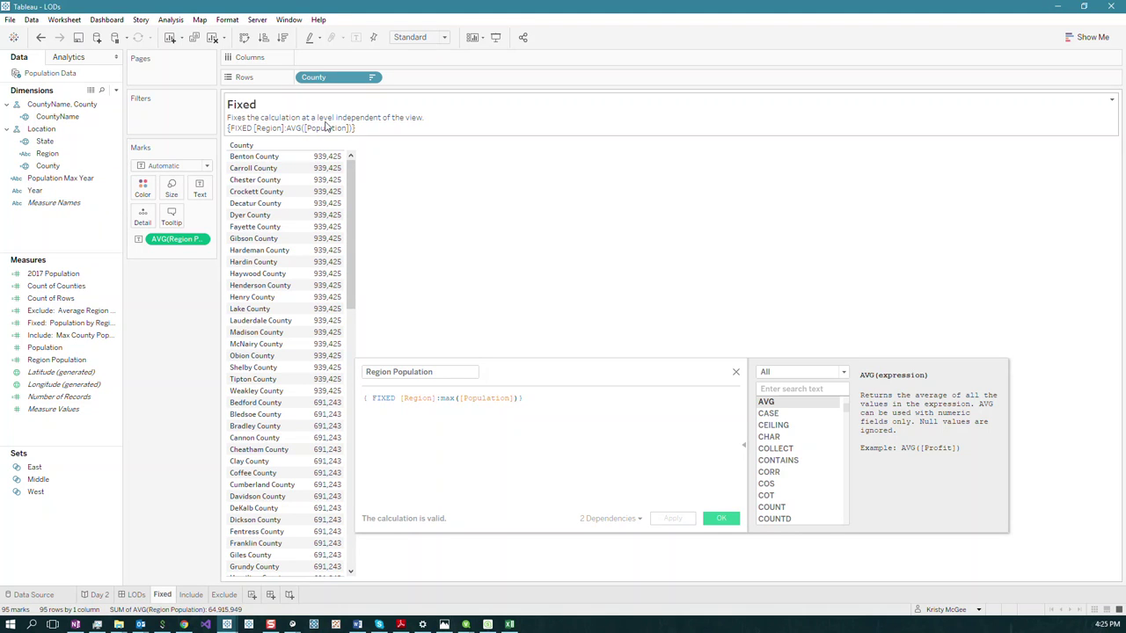
Add Region before County in the rows and Year to the columns, moving the calculation editor off the table.
drag(44, 153, 401, 139)
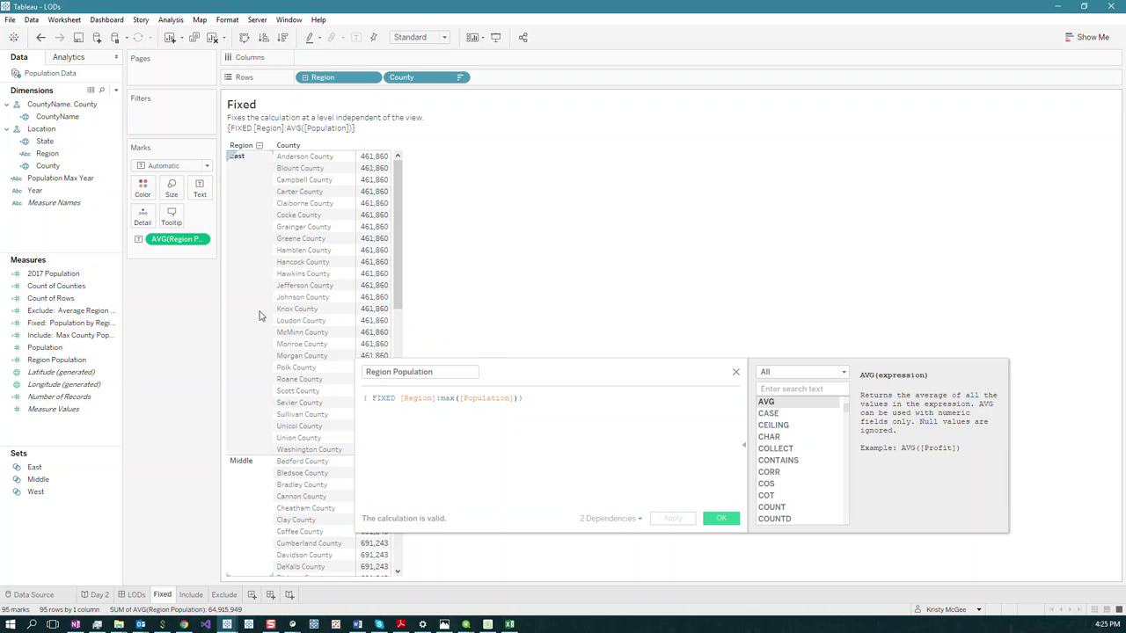
drag(493, 368, 586, 314)
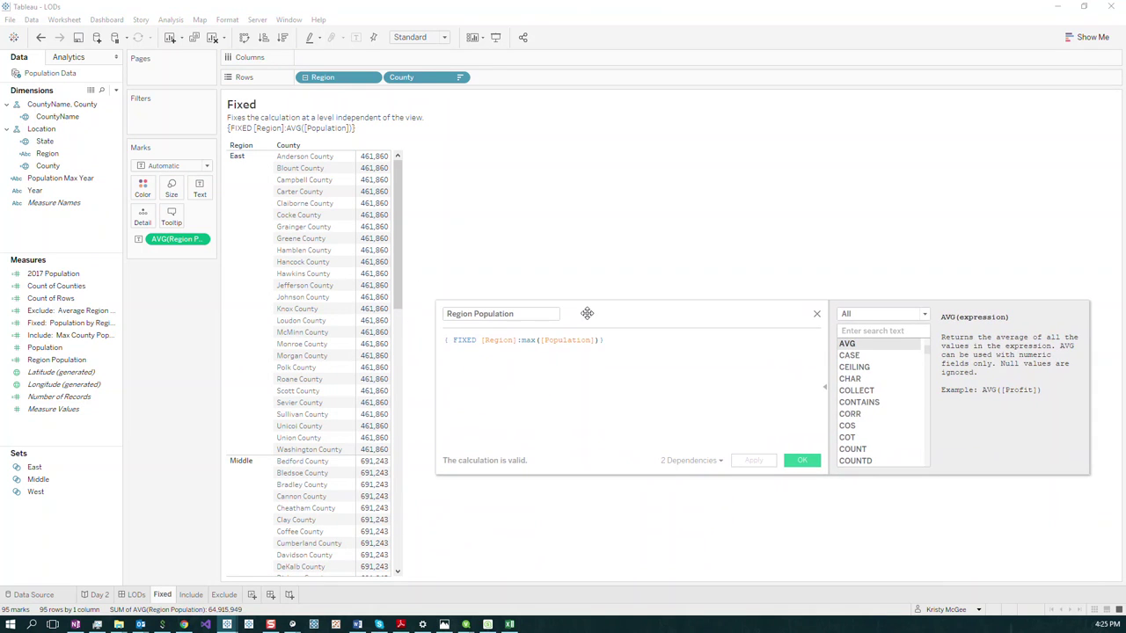
drag(62, 191, 377, 58)
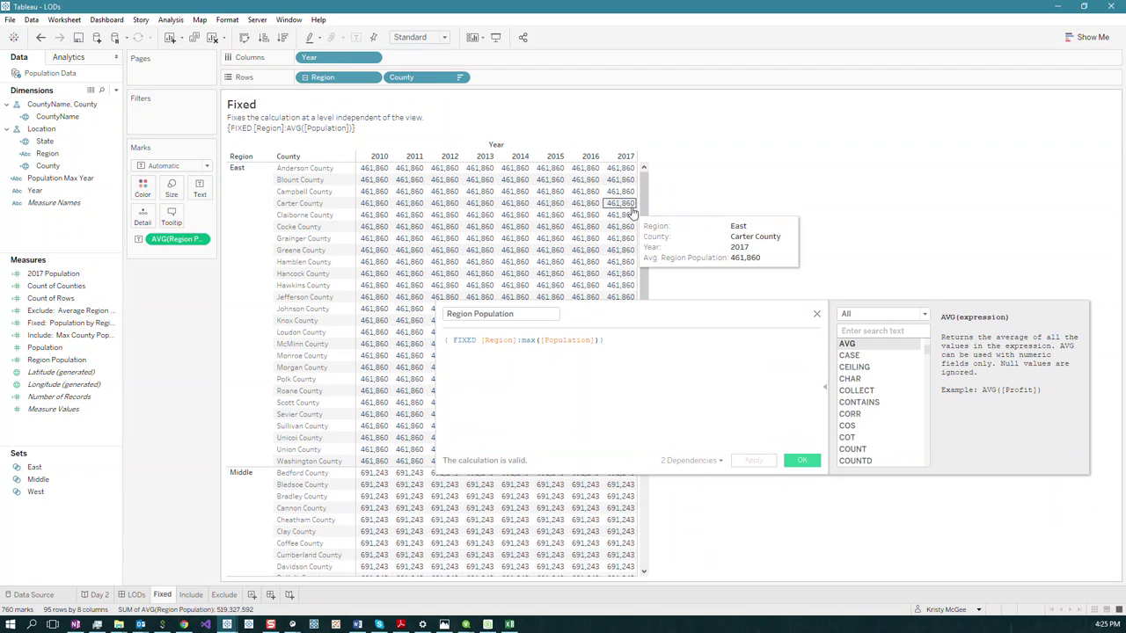
Add [Year] after [Region] in the Region Population formula, apply it, and move the calculation editor off the table.
mouse_move(403, 198)
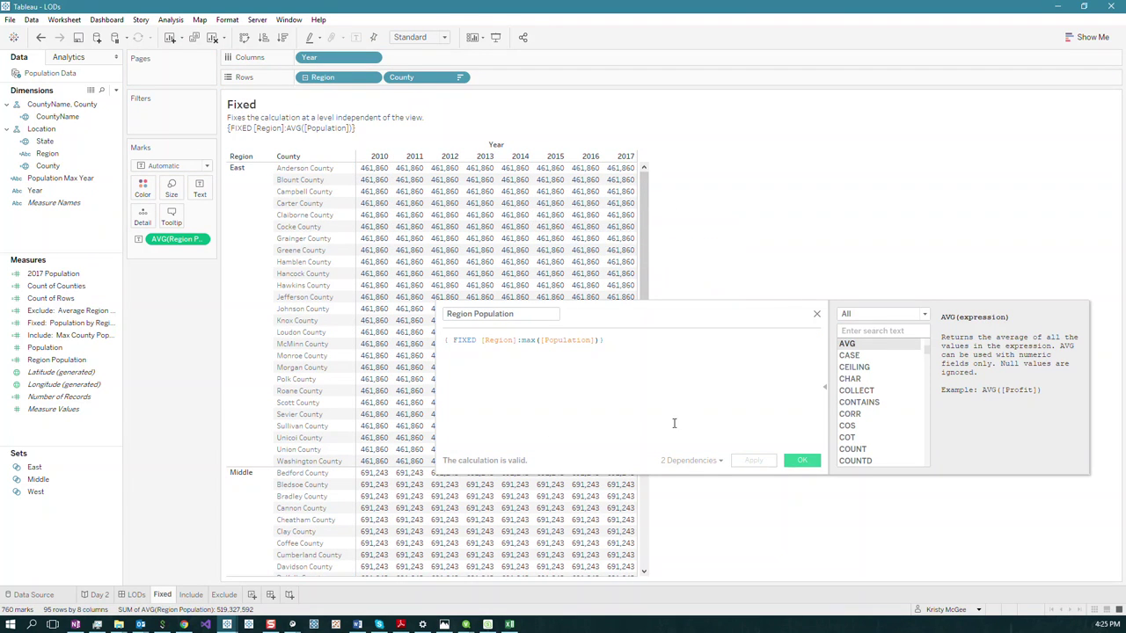
click(517, 341)
text(, )
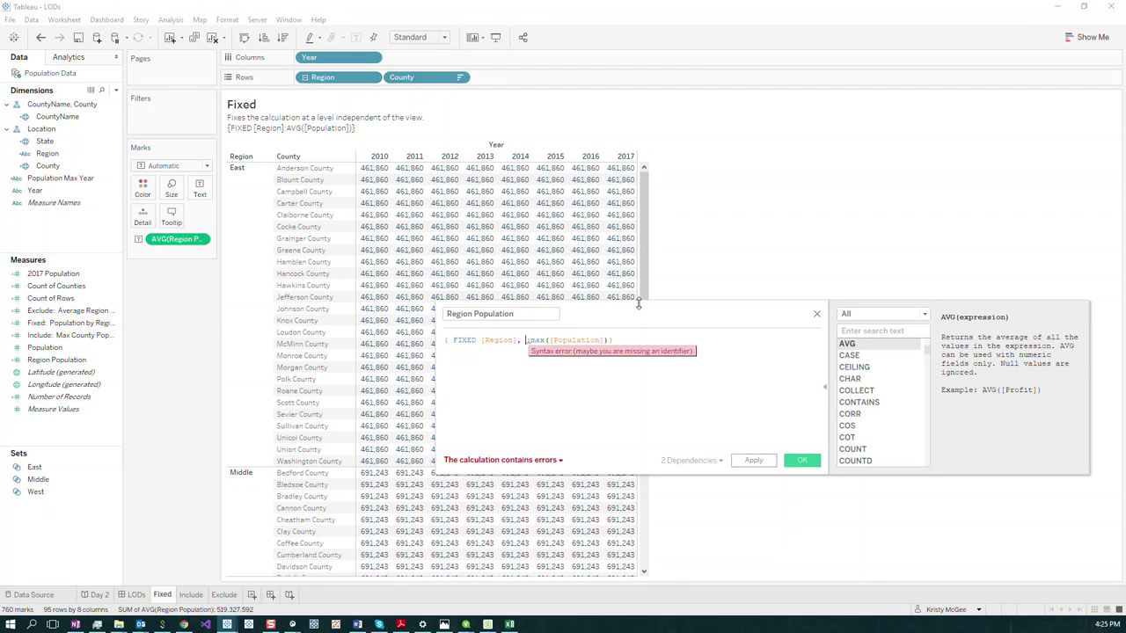
text(year)
click(629, 357)
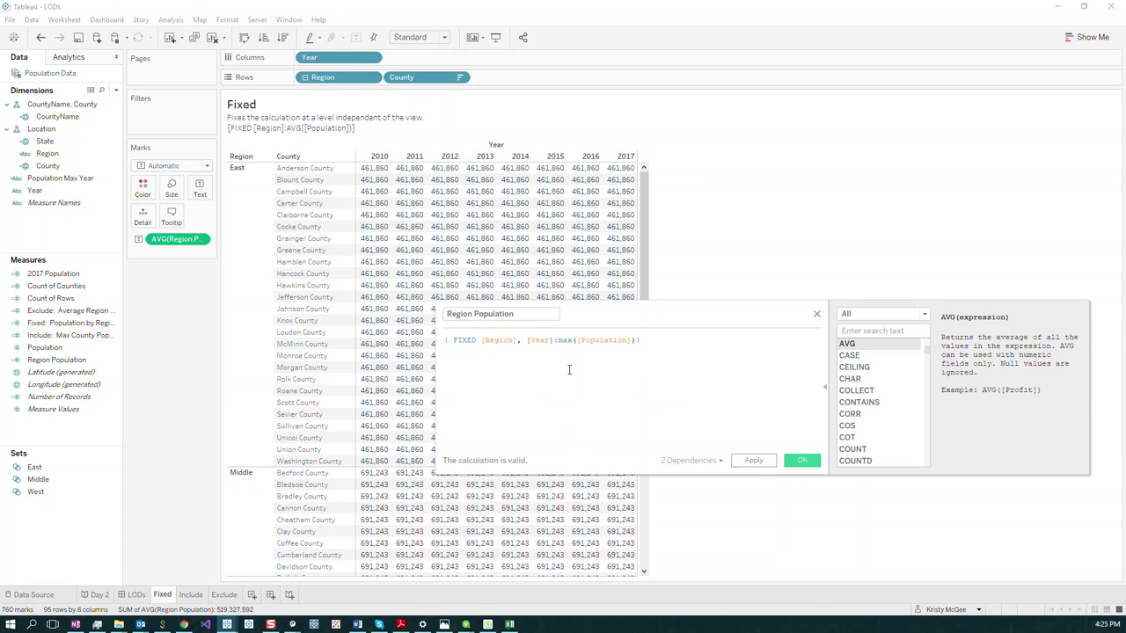
click(754, 461)
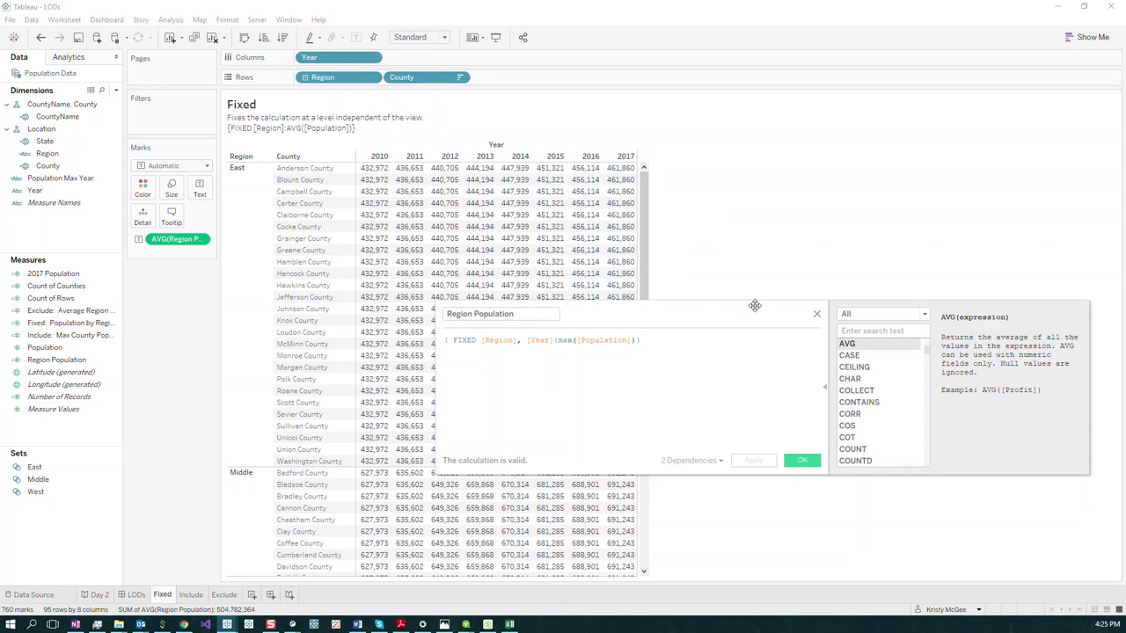
drag(747, 316, 947, 208)
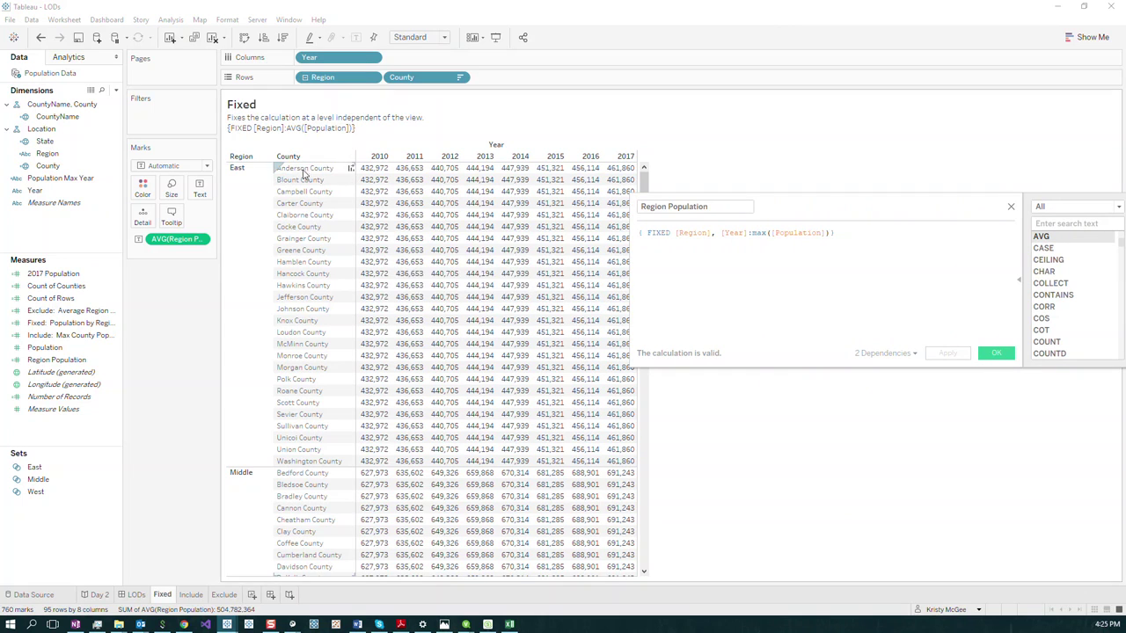
Add [County] as a third FIXED dimension in the Region Population formula and apply it.
drag(745, 232, 698, 233)
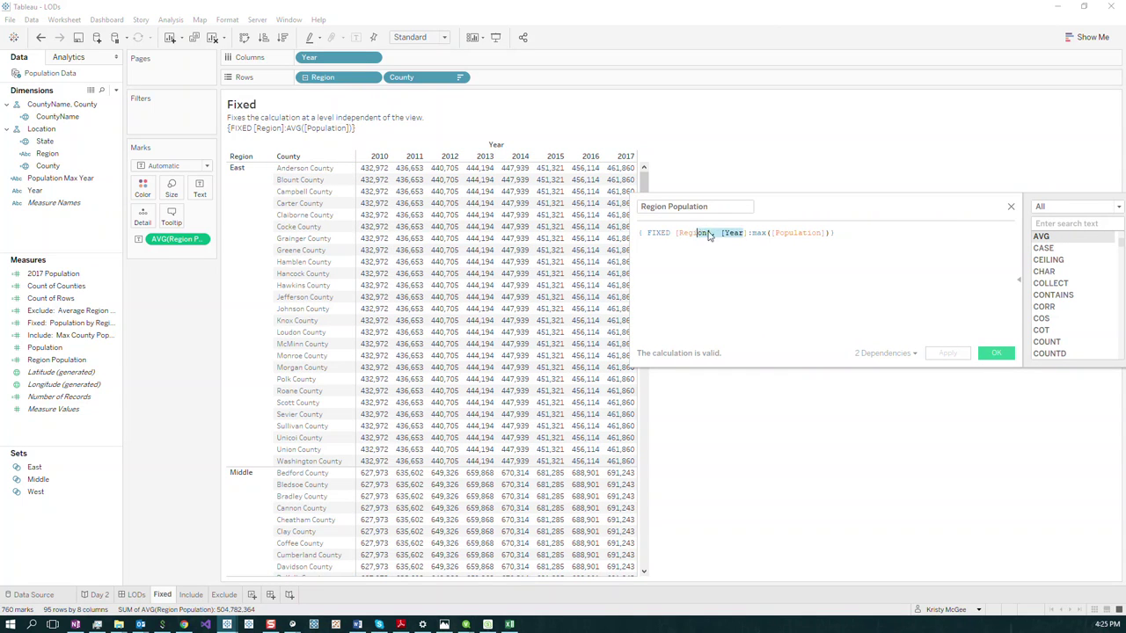
click(749, 232)
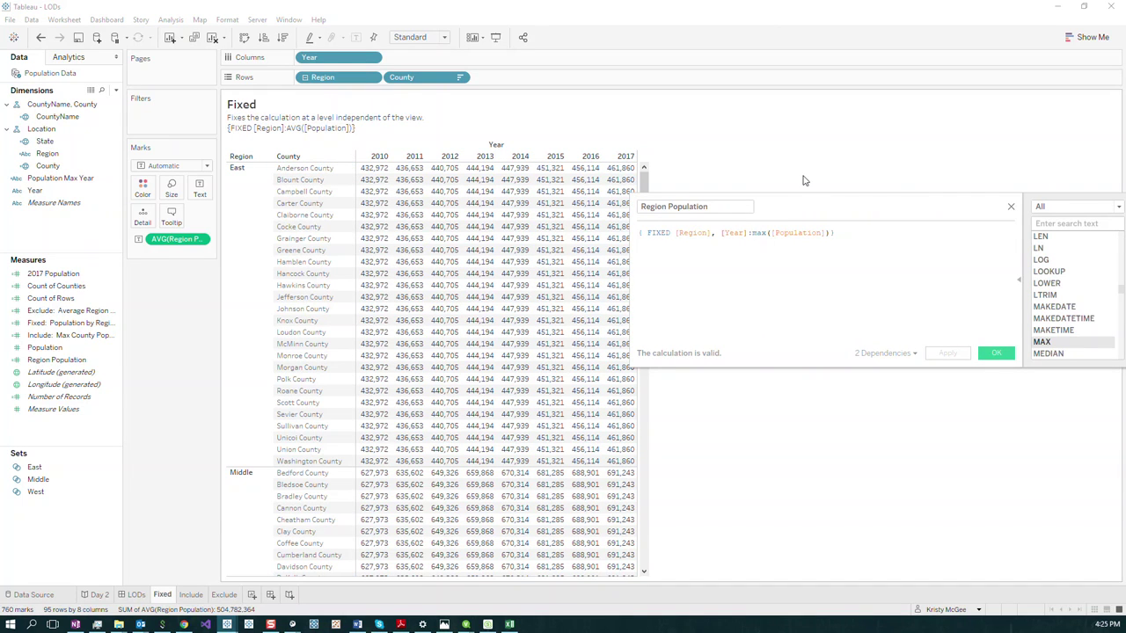
text(, [Count)
key(Return)
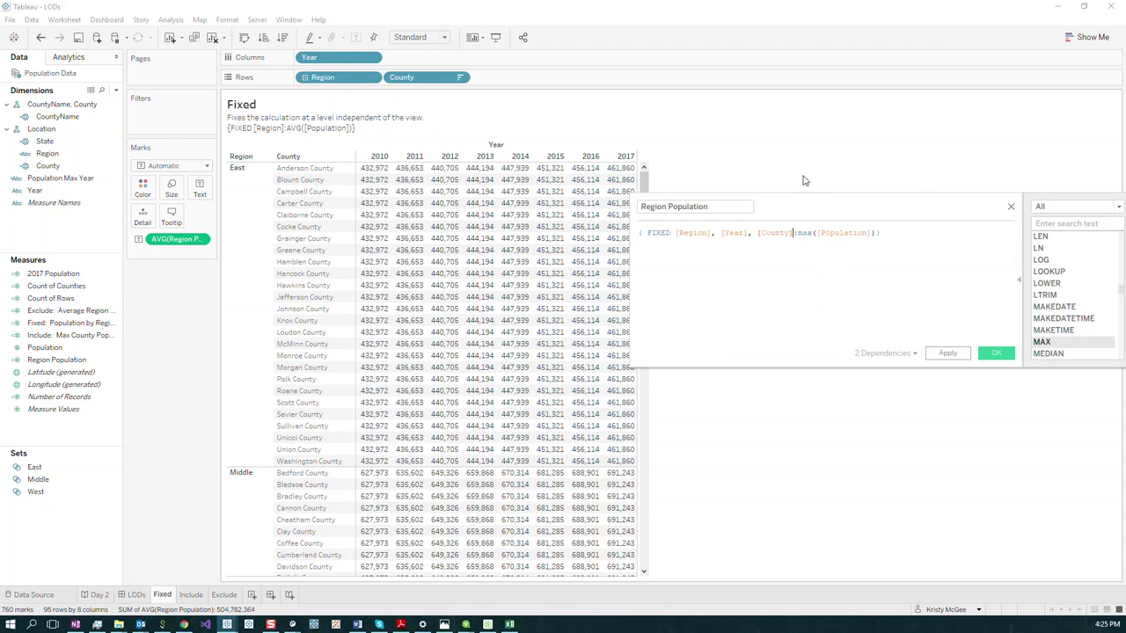
click(947, 355)
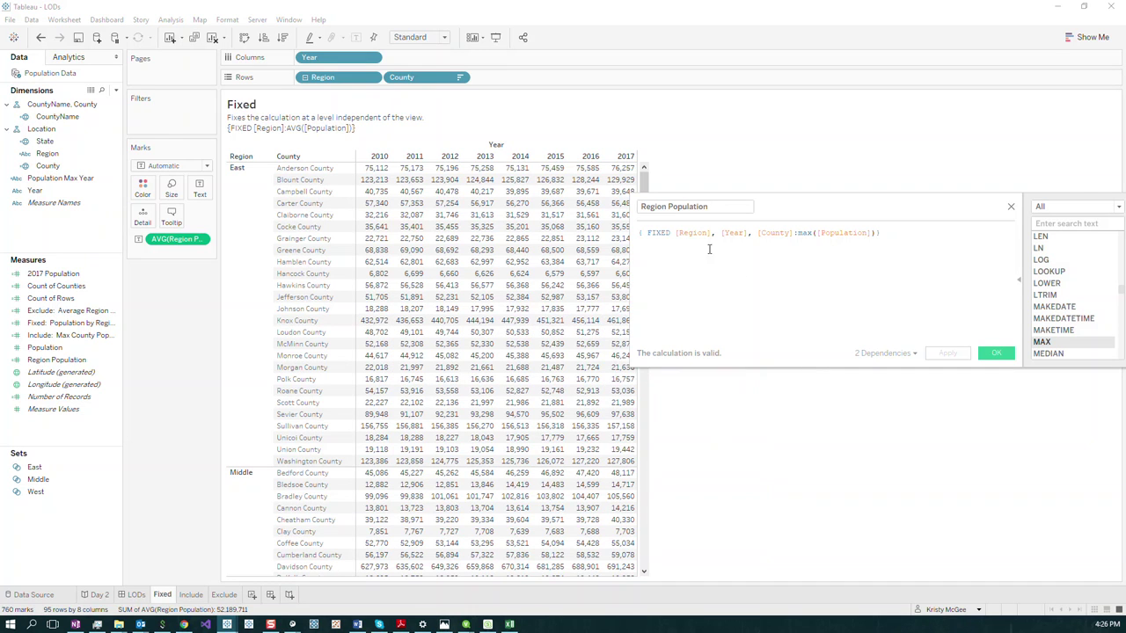
Remove [Year] and [County] from the Region Population formula and apply it, and add [Year] back and reapply.
drag(749, 233, 789, 233)
key(BackSpace)
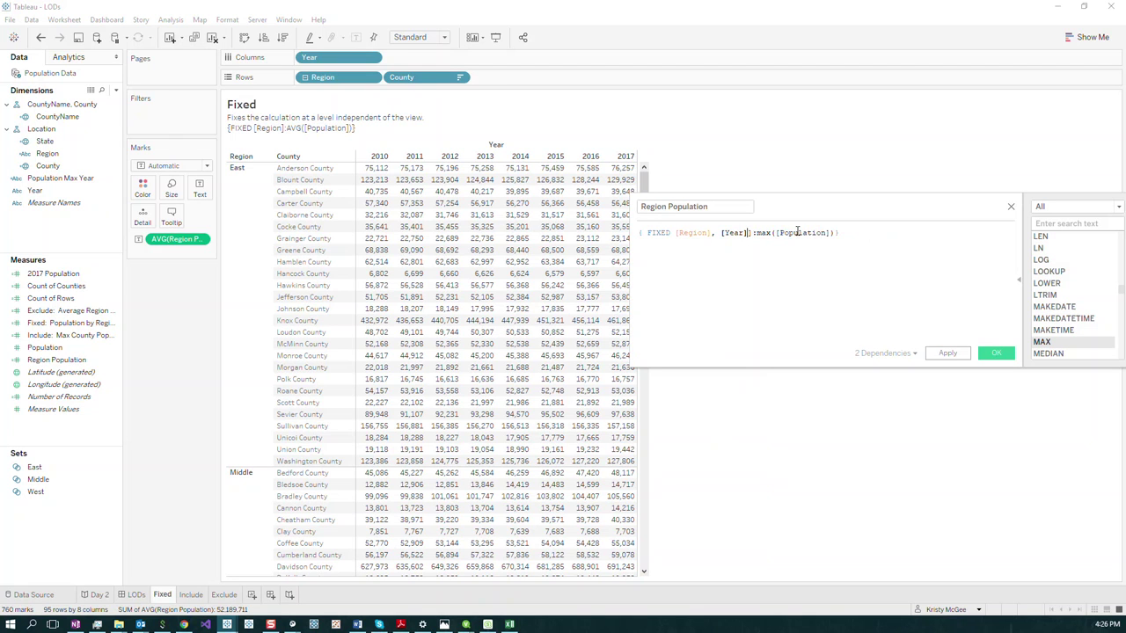
key(BackSpace)
key(BackSpace)
key(BackSpace)
key(BackSpace)
key(BackSpace)
key(BackSpace)
key(BackSpace)
click(946, 353)
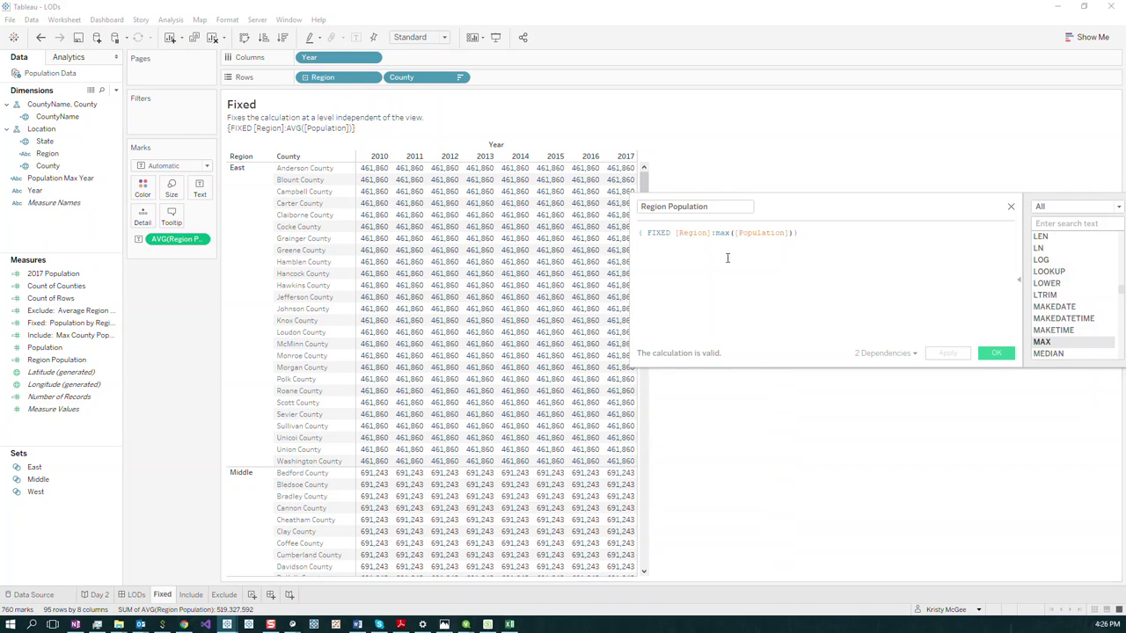
text(, [Year])
click(949, 353)
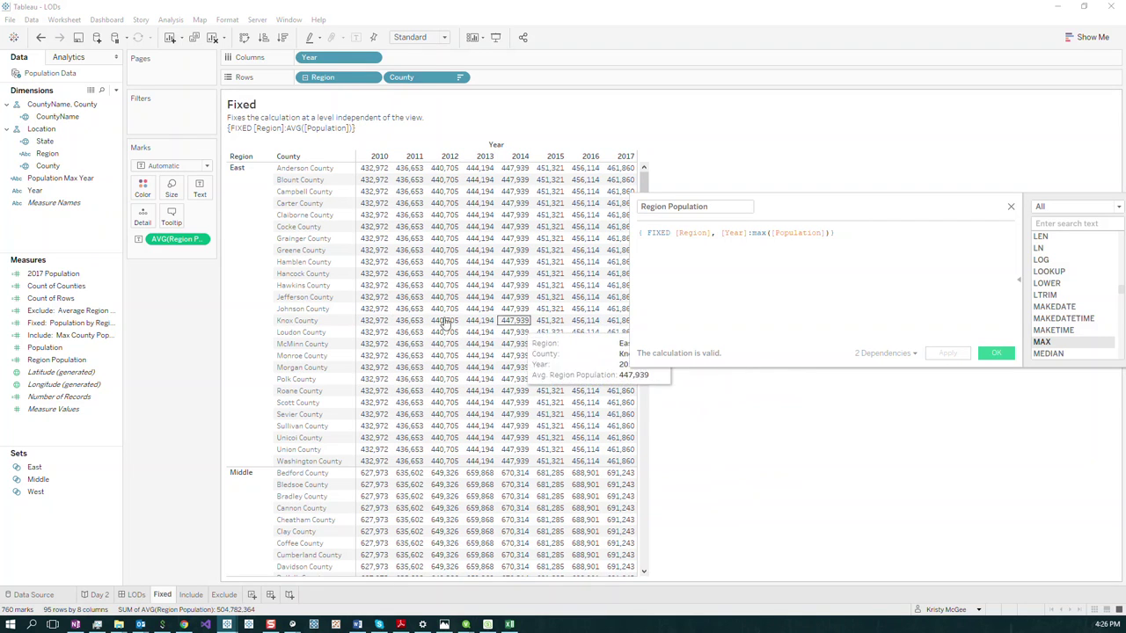
Reduce the Fixed view to Region only by collapsing the county level and removing Year from the columns, and close the calculation editor.
click(305, 78)
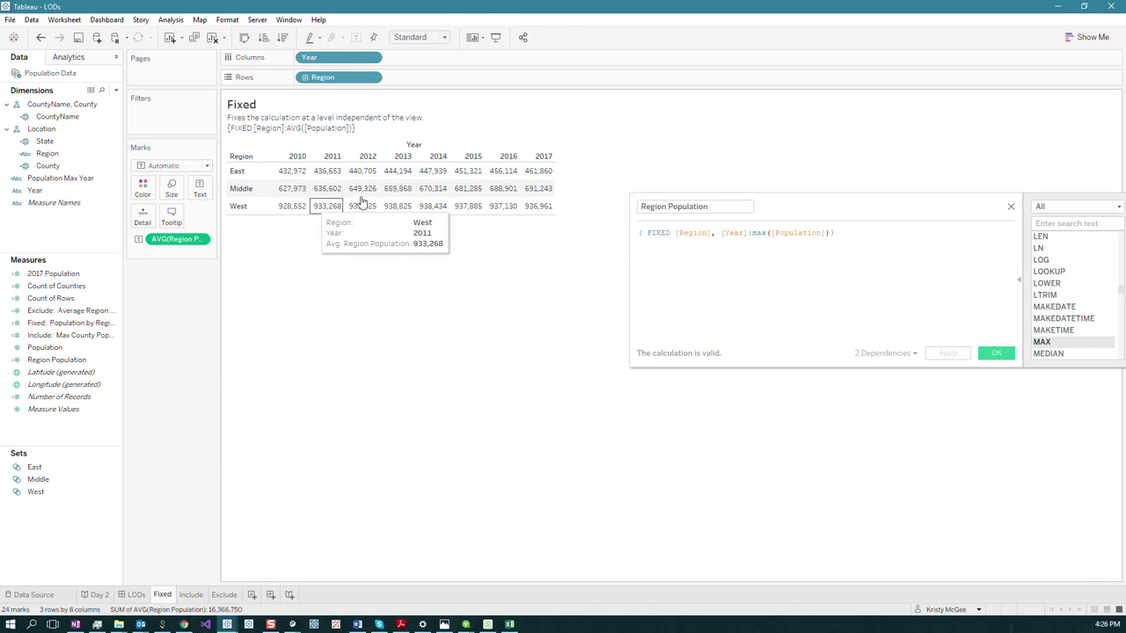
drag(338, 57, 372, 308)
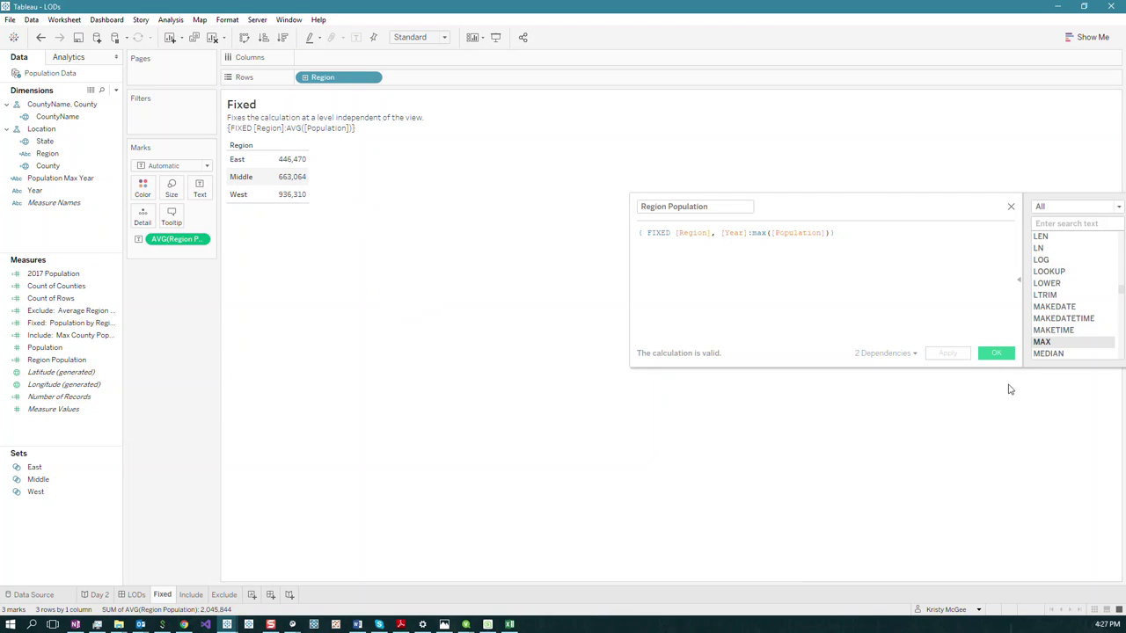
click(997, 354)
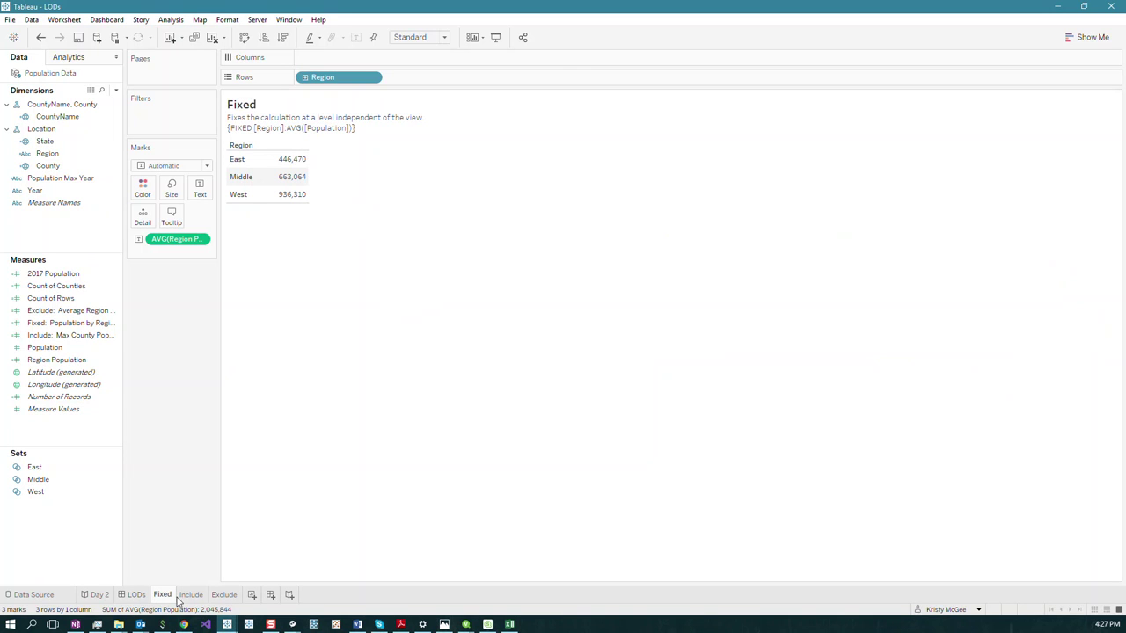
Examine the Include worksheet at region and county level against the Fixed worksheet, and return Include to region level.
key(shift+F10)
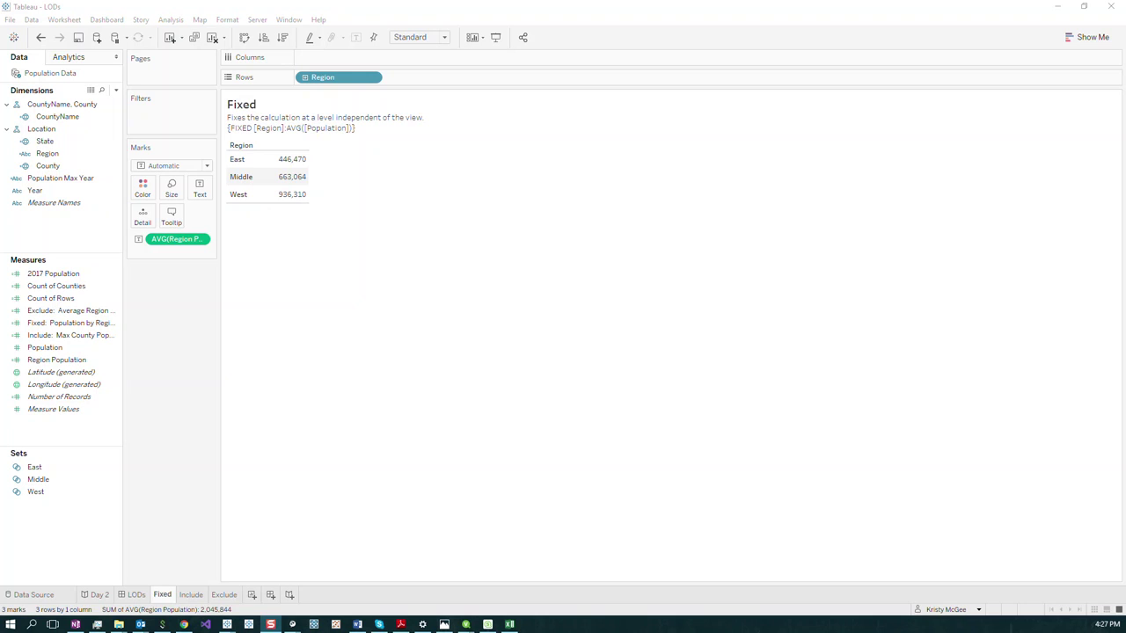
key(ctrl+Tab)
mouse_move(394, 209)
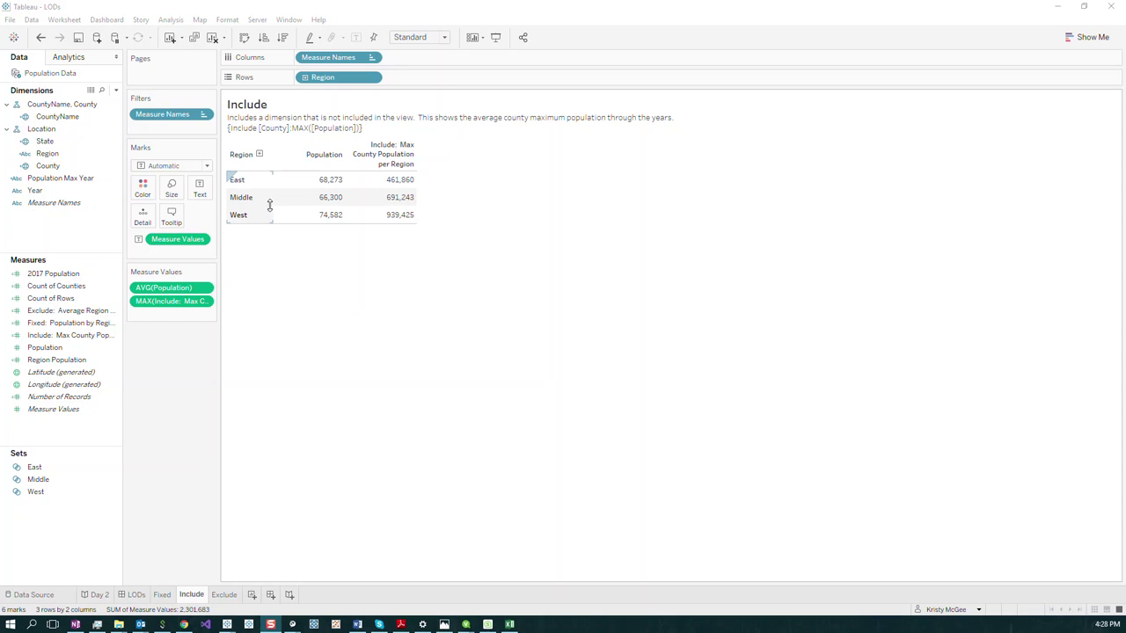
click(260, 154)
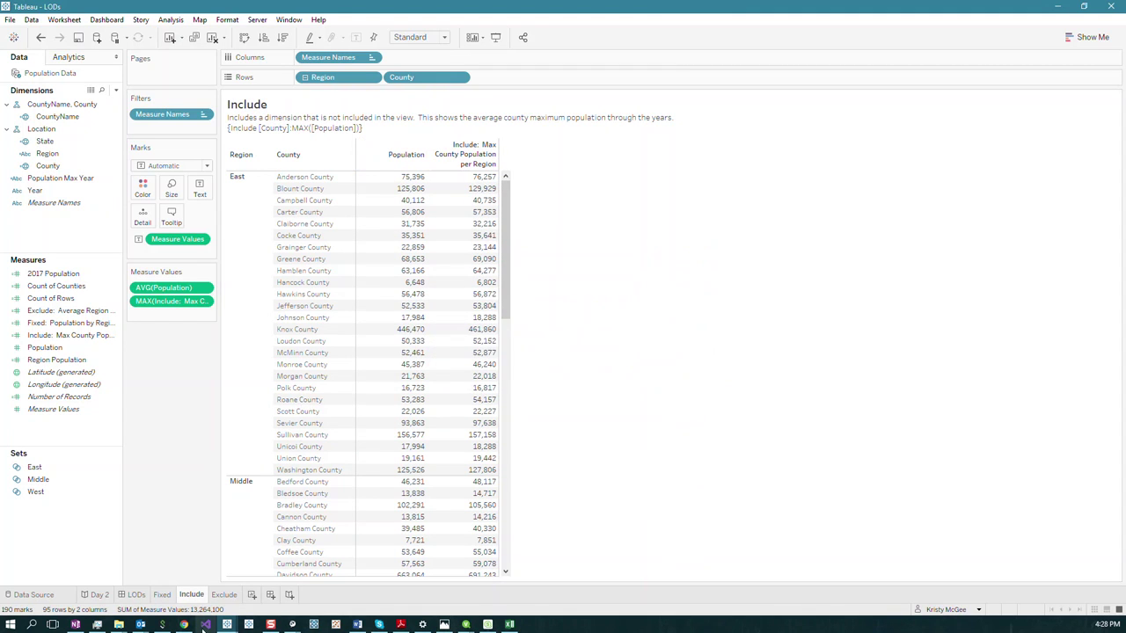
click(167, 597)
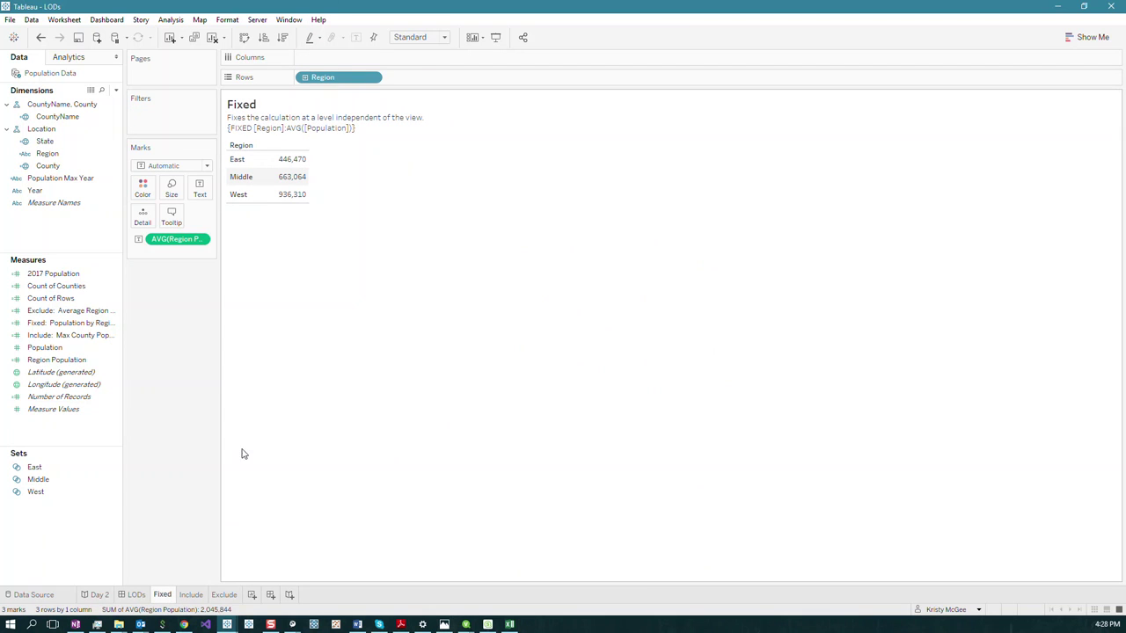
click(192, 597)
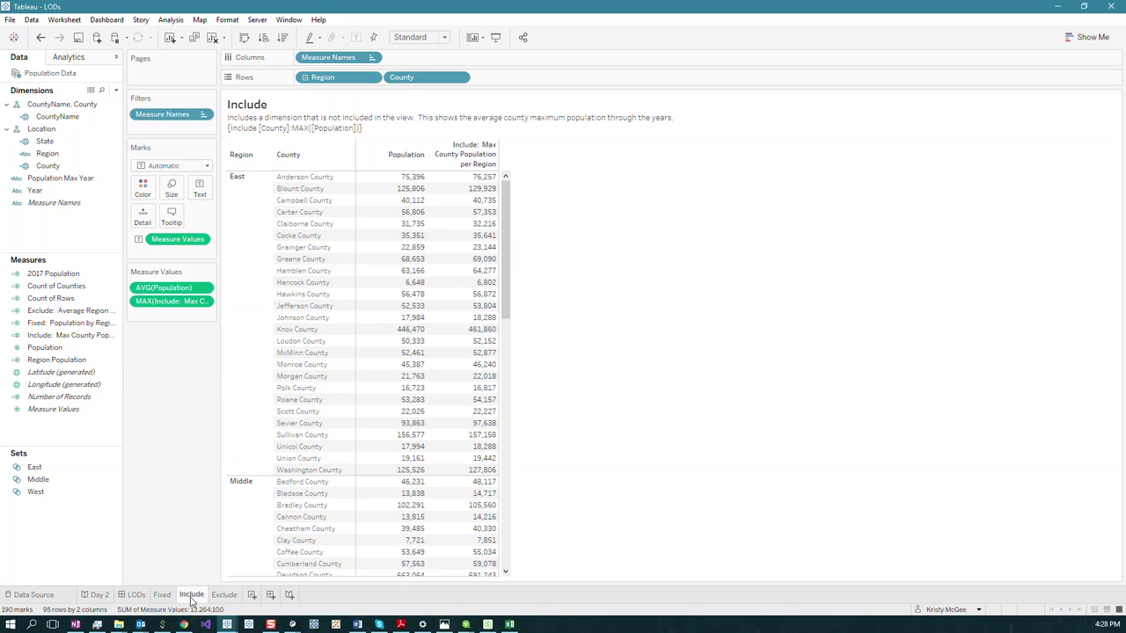
click(304, 78)
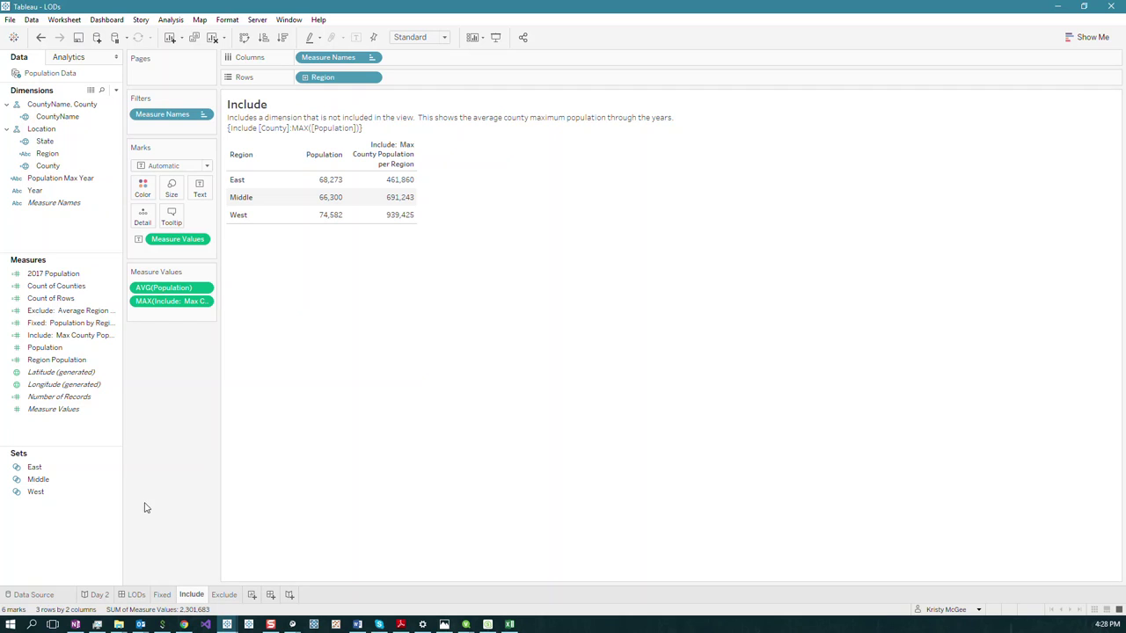
Review the comments and INCLUDE expression in the Include: Max County Population per Region calculation, and close it without changes.
right_click(35, 338)
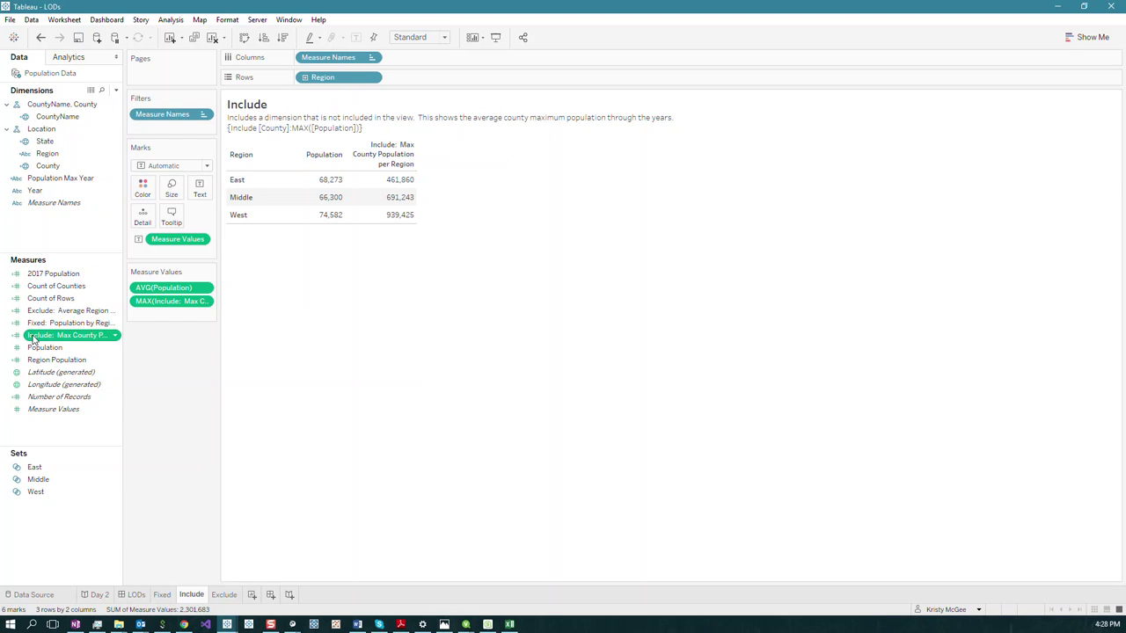
click(93, 404)
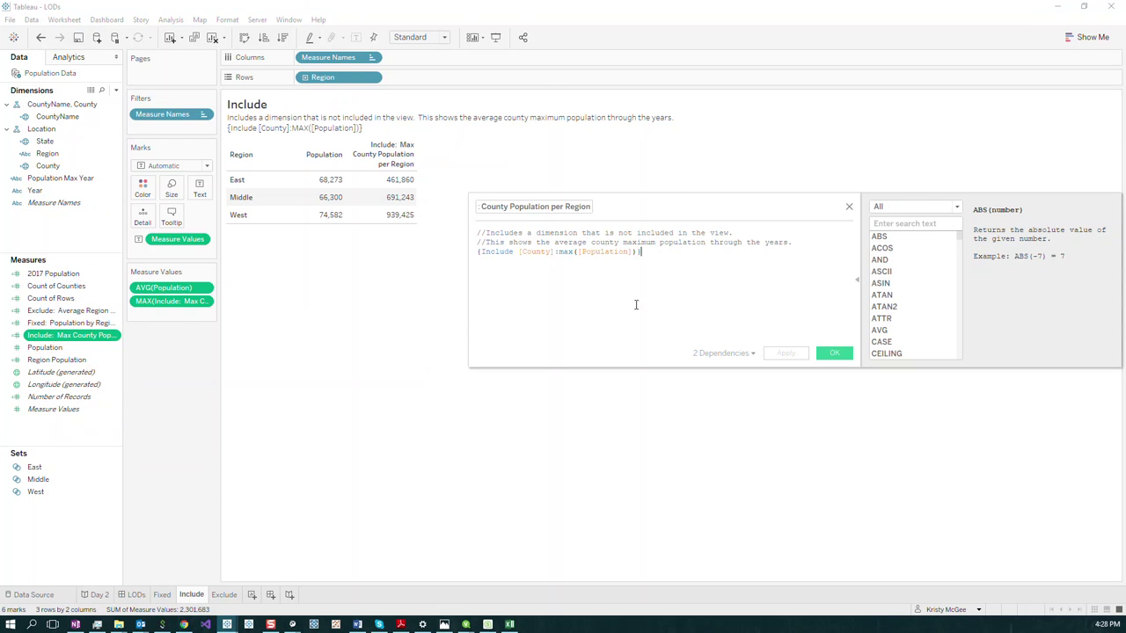
drag(669, 203, 514, 265)
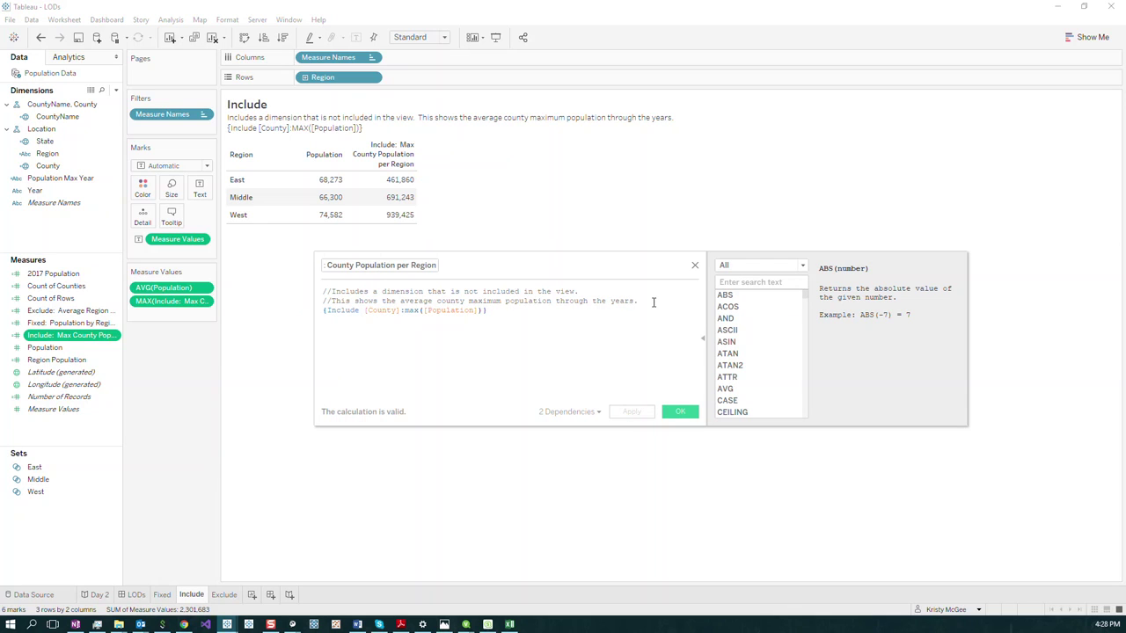
drag(654, 301, 314, 295)
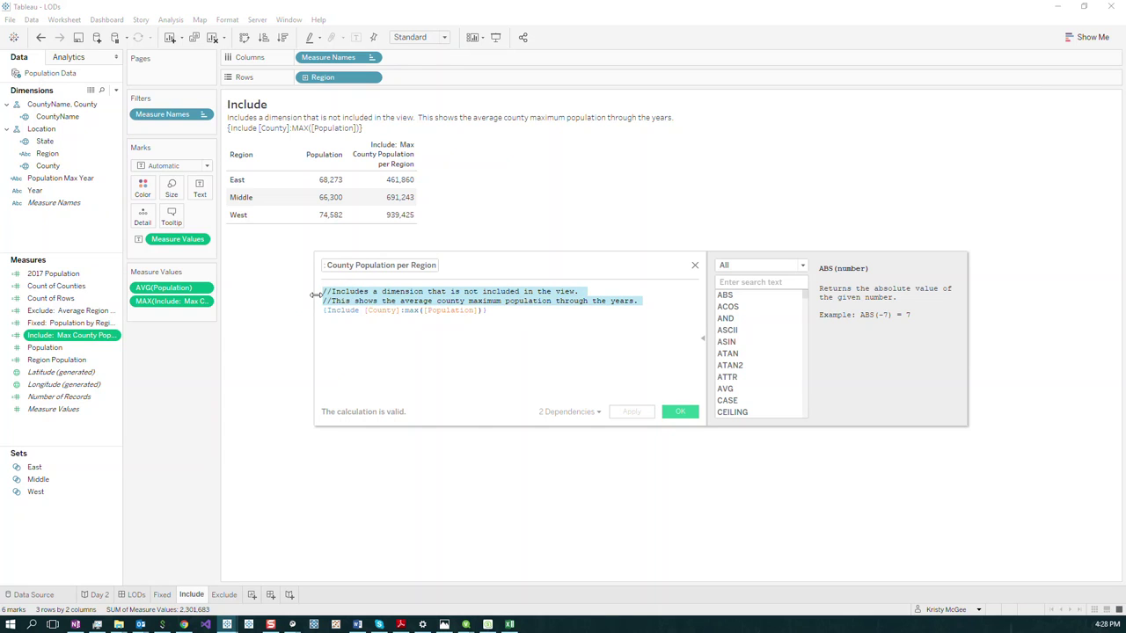
click(329, 302)
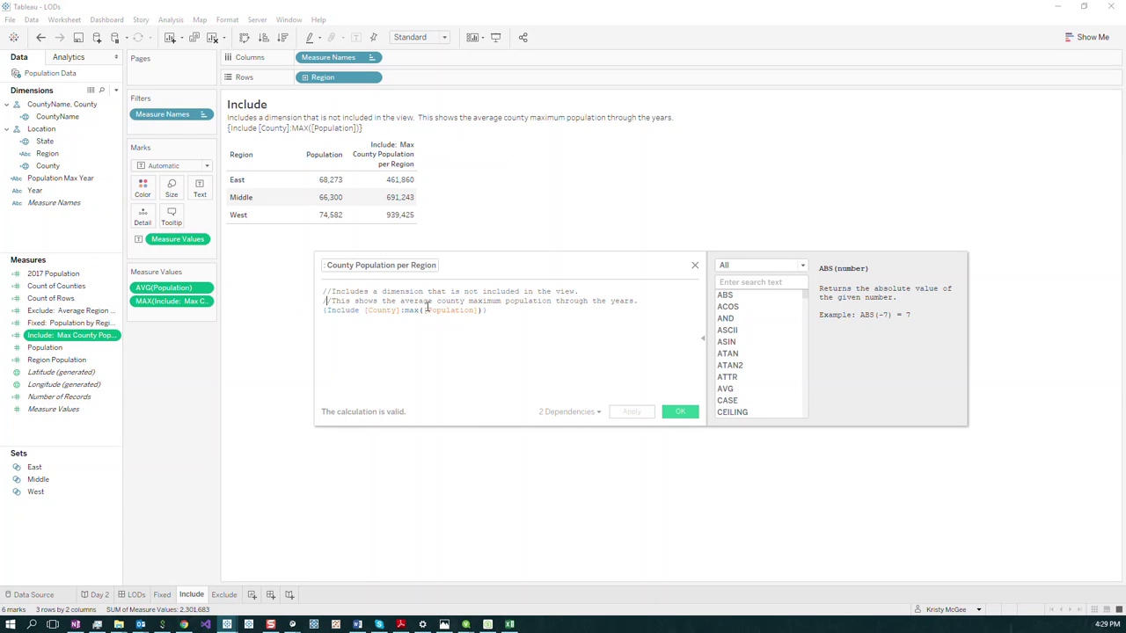
click(336, 312)
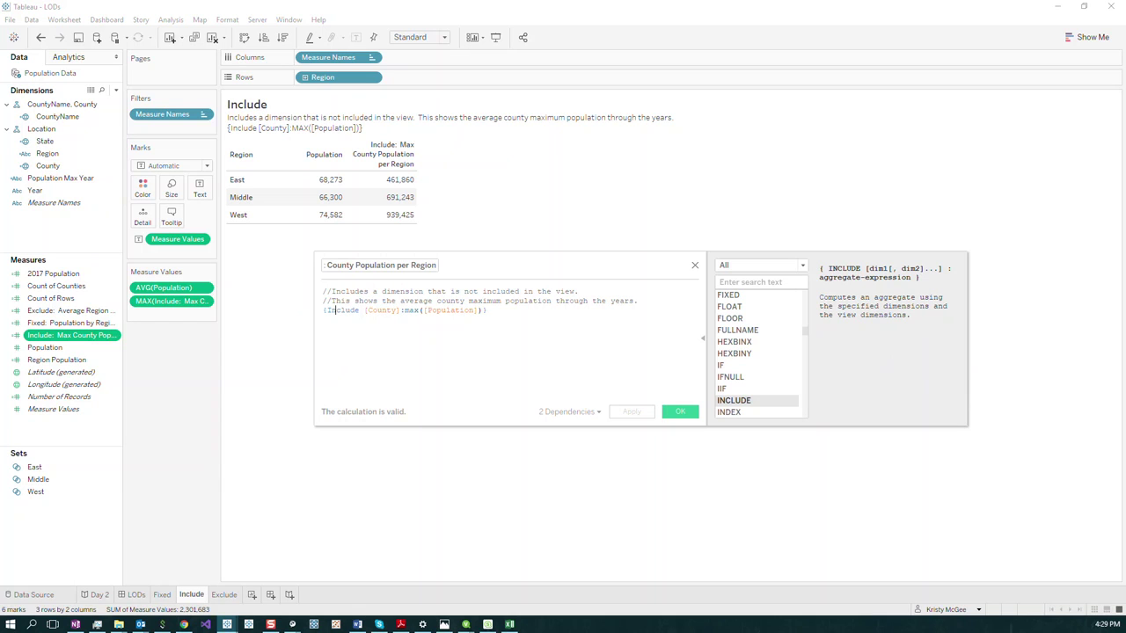
click(694, 267)
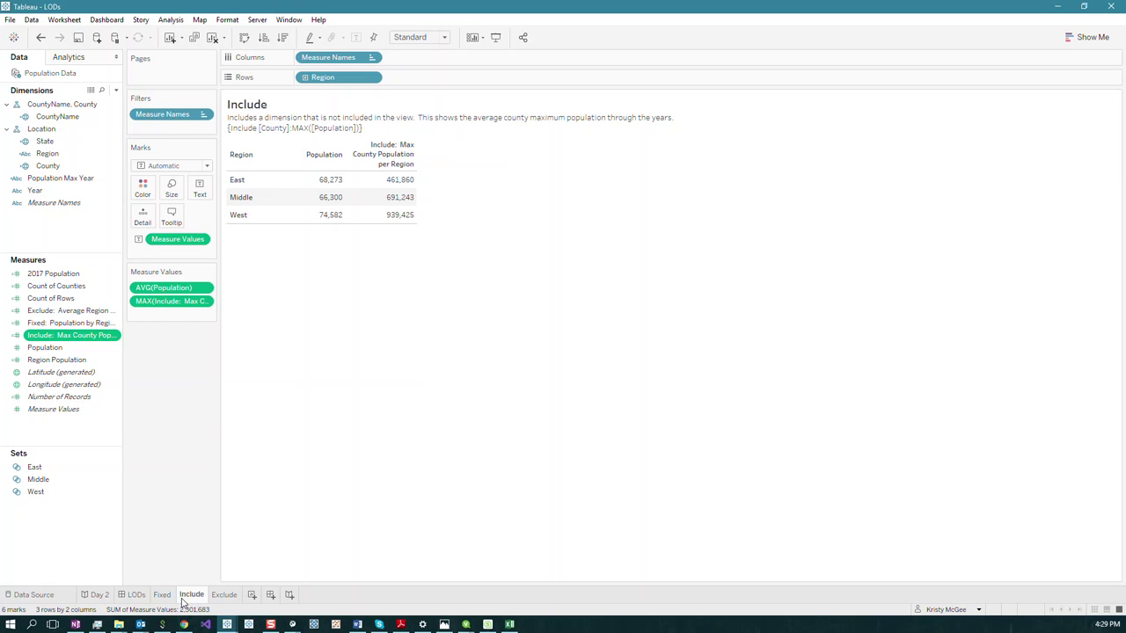
Open the Exclude worksheet and expand Region to list each County.
mouse_move(181, 600)
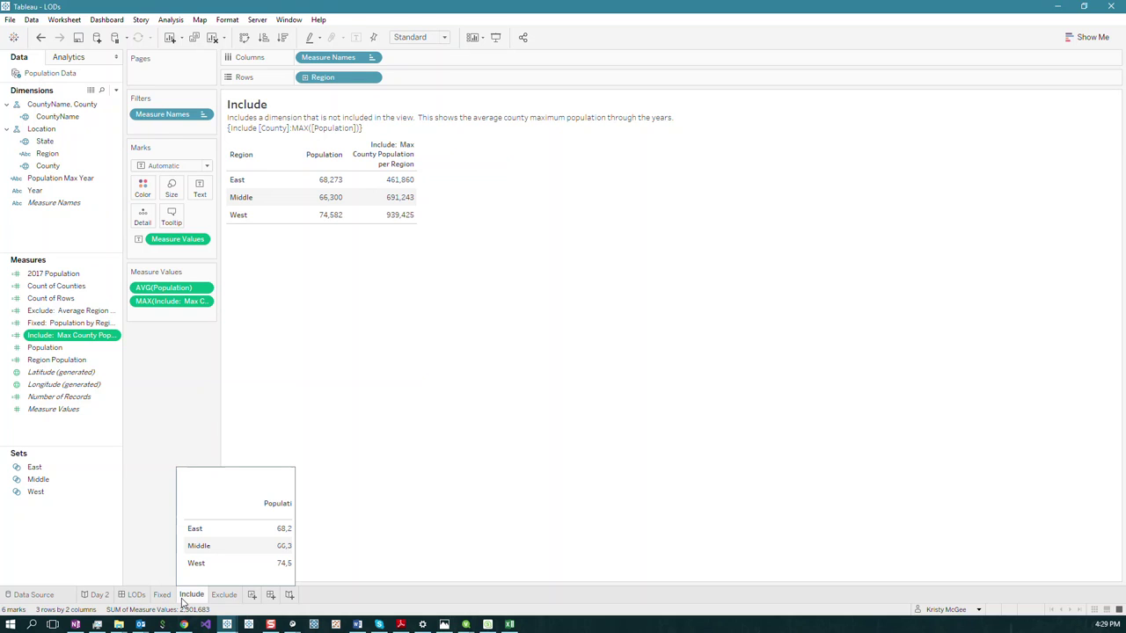
click(227, 596)
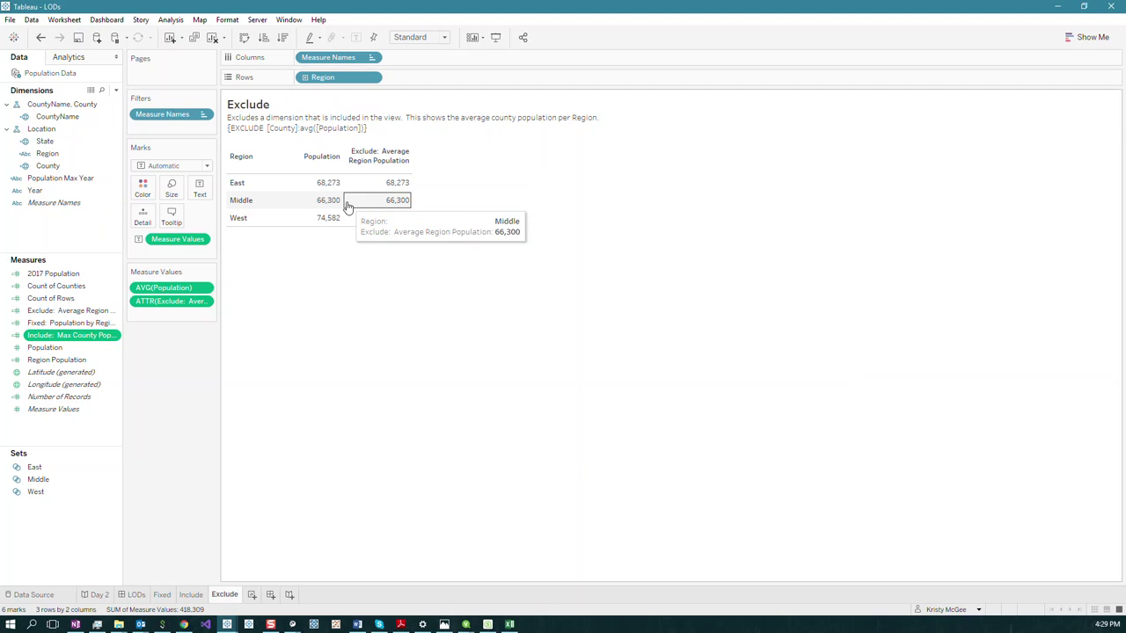
click(306, 81)
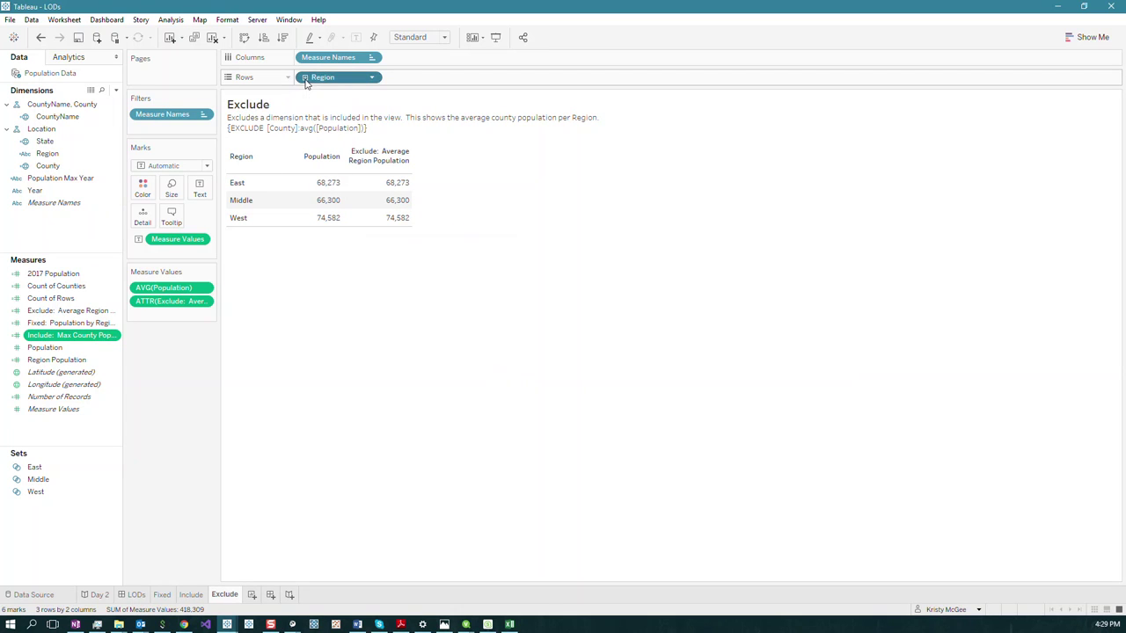
click(306, 78)
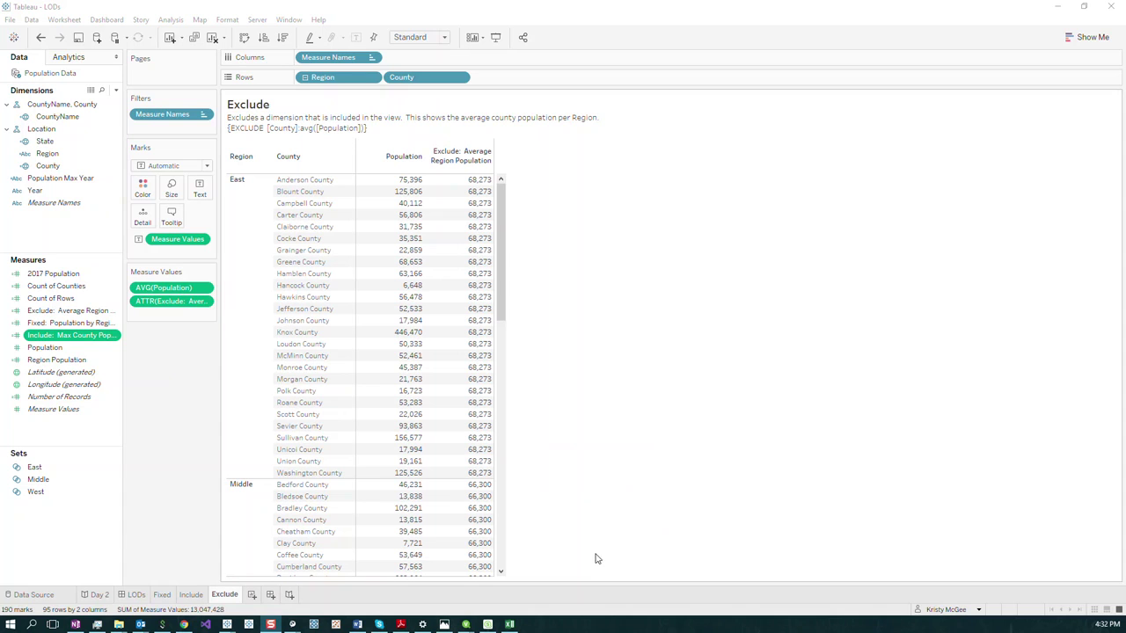
Start a new calculated field from the Fixed worksheet and name it Table Scope.
mouse_move(494, 510)
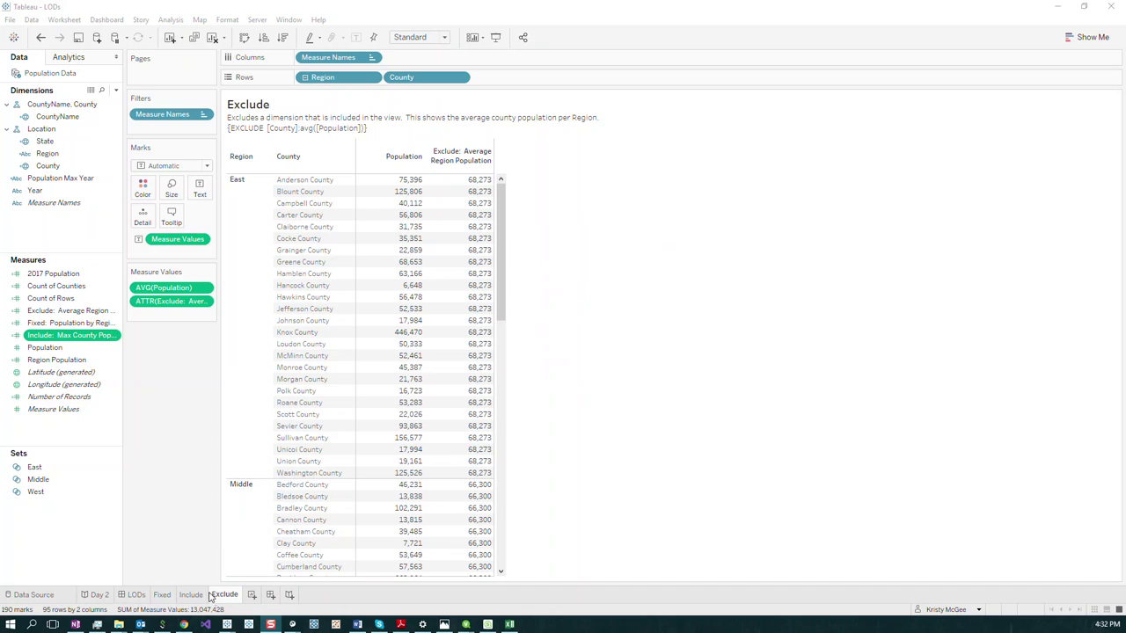
click(162, 602)
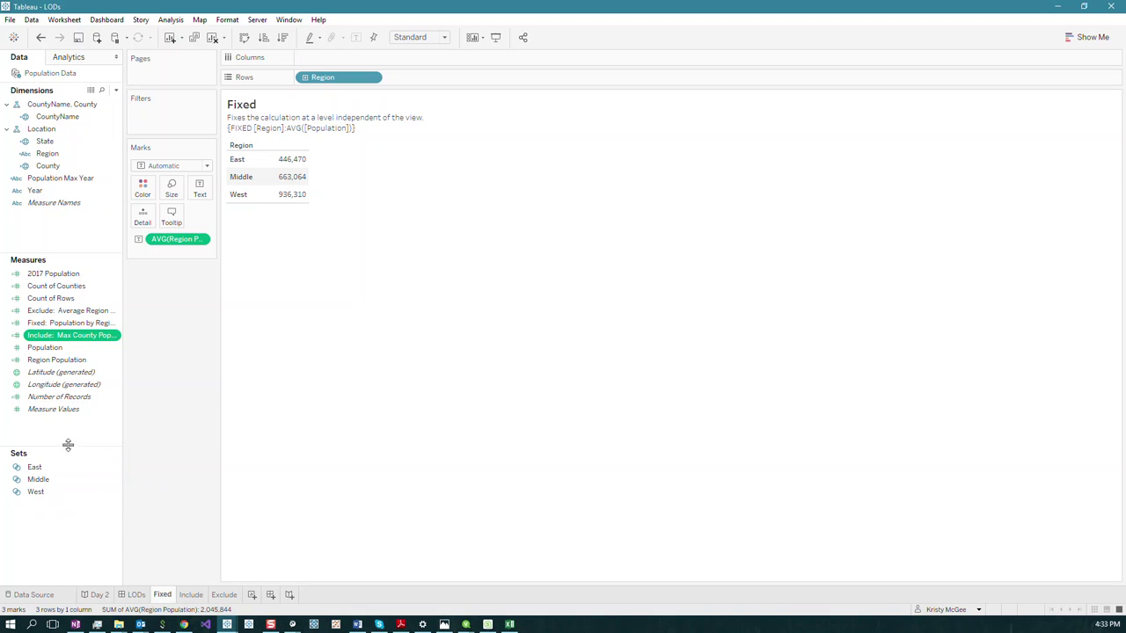
right_click(74, 425)
click(117, 433)
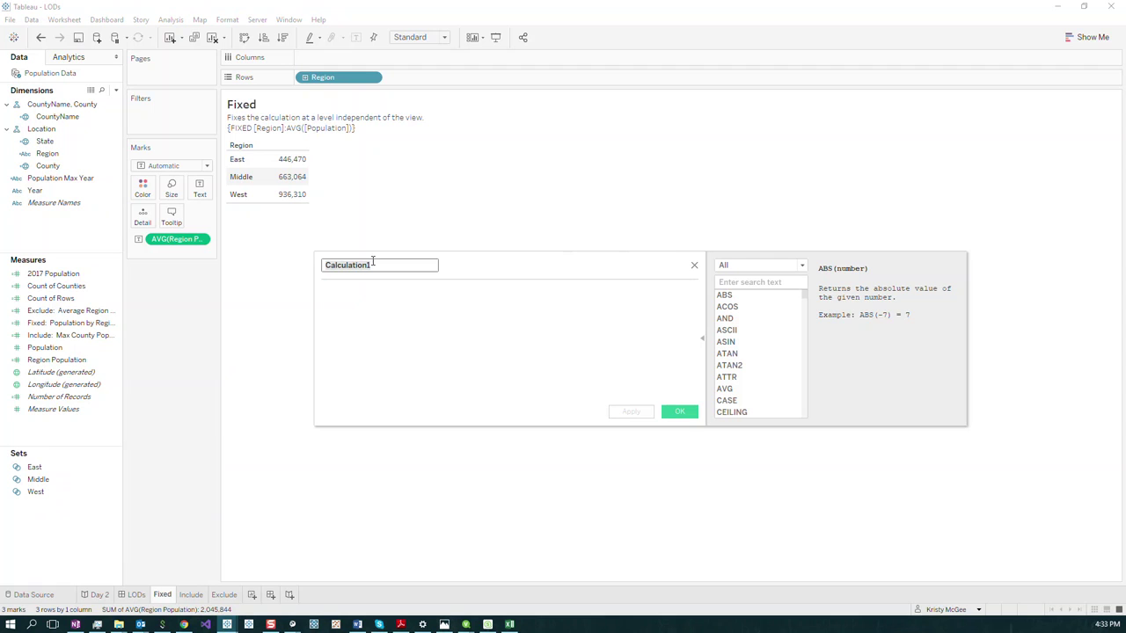
text(Table Sco)
text(pe)
Enter the table-scoped expression {min([Population])} for Table Scope and apply it, keeping the calculation editor open.
text({)
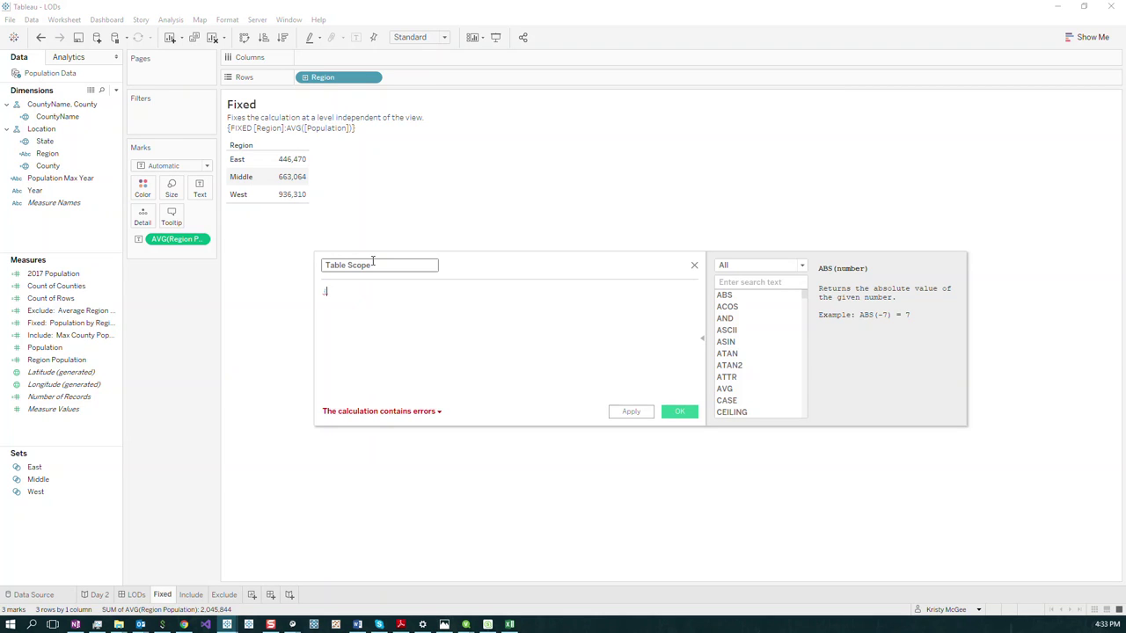
text(min(popul)
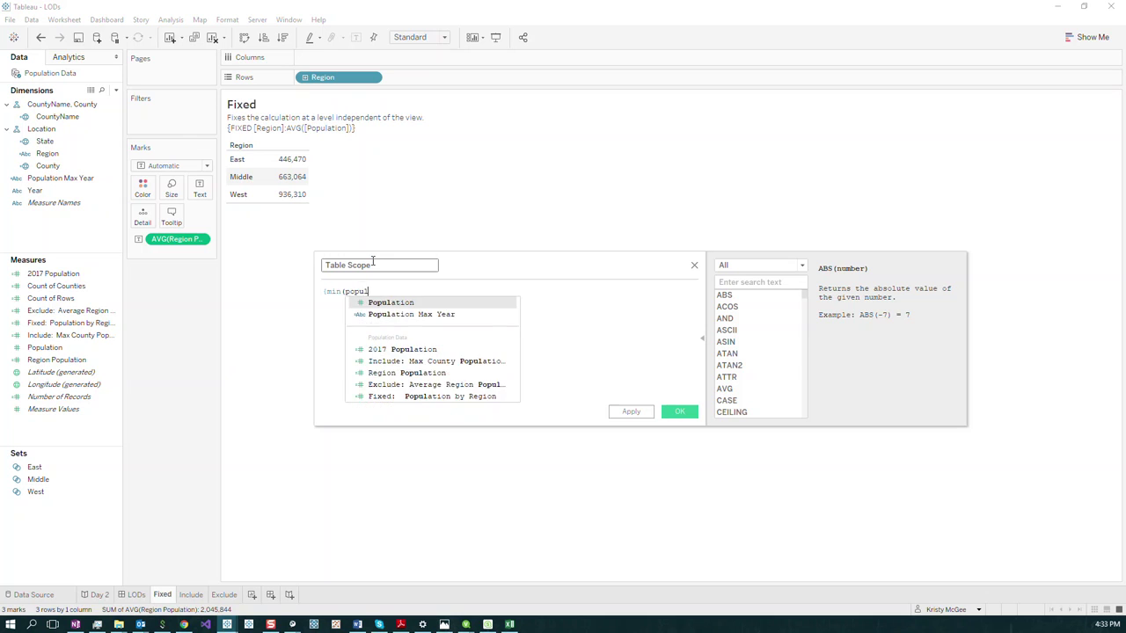
key(Return)
text())
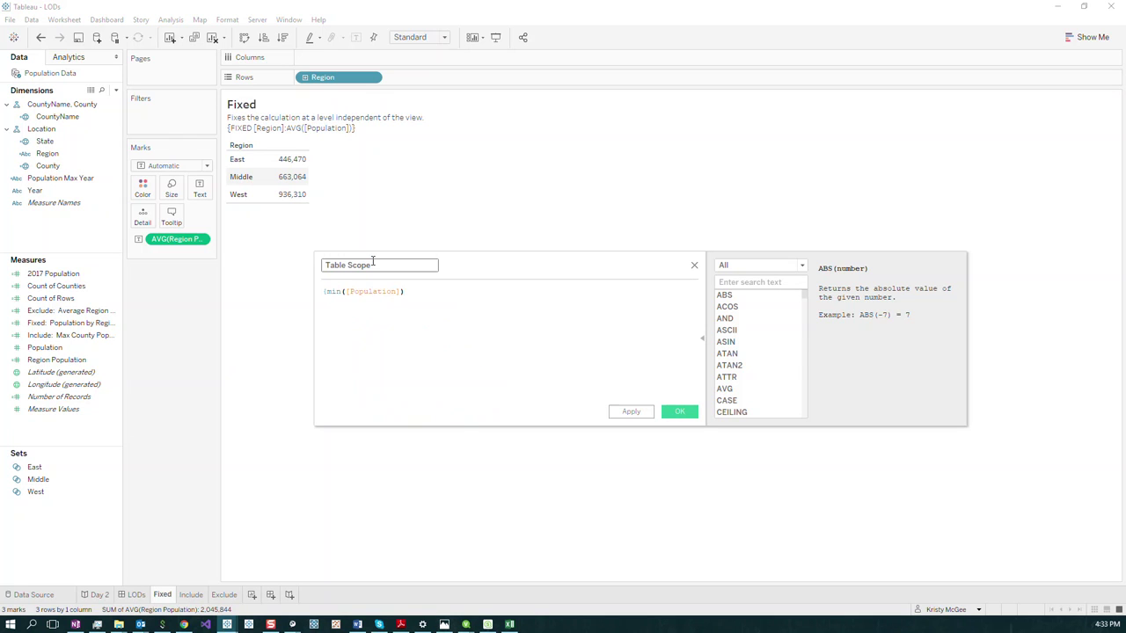
text(})
click(631, 415)
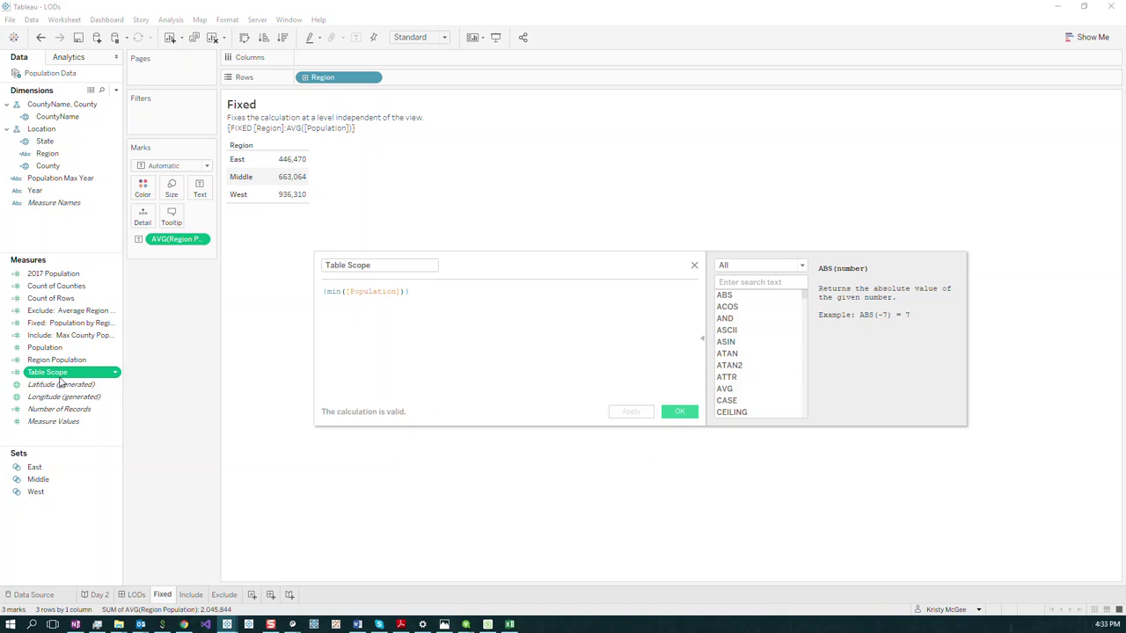
Replace the Fixed view's displayed measure with Table Scope, and replace Region in the rows with State, expanded through Region to County.
mouse_move(53, 372)
mouse_down()
mouse_move(322, 251)
mouse_move(467, 53)
mouse_move(248, 167)
mouse_move(182, 259)
mouse_move(176, 240)
mouse_up()
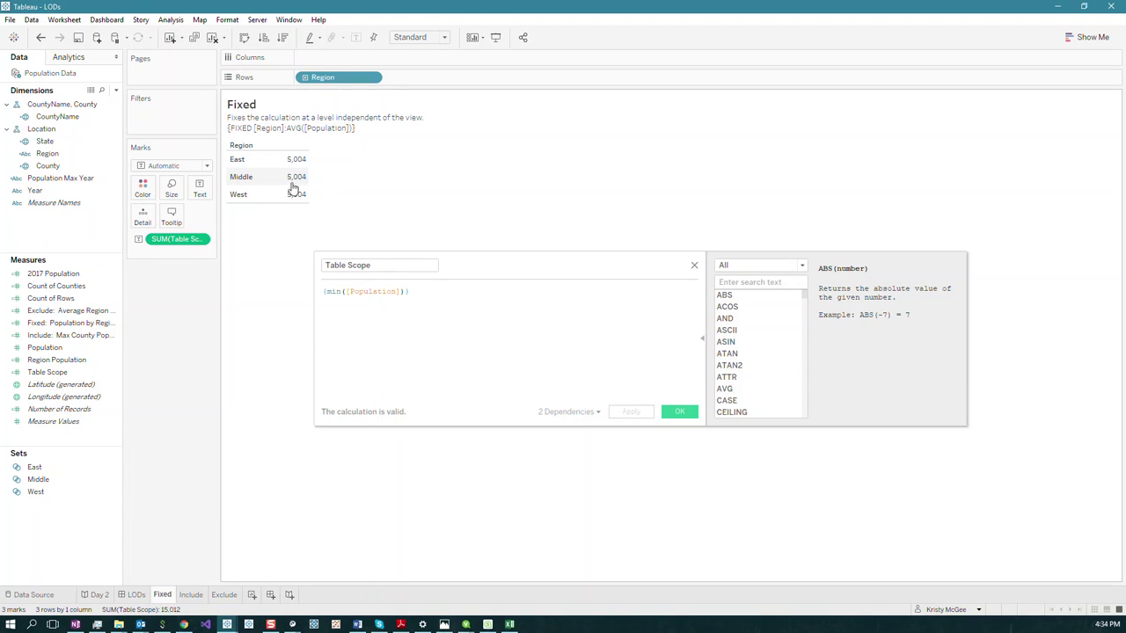
mouse_move(301, 164)
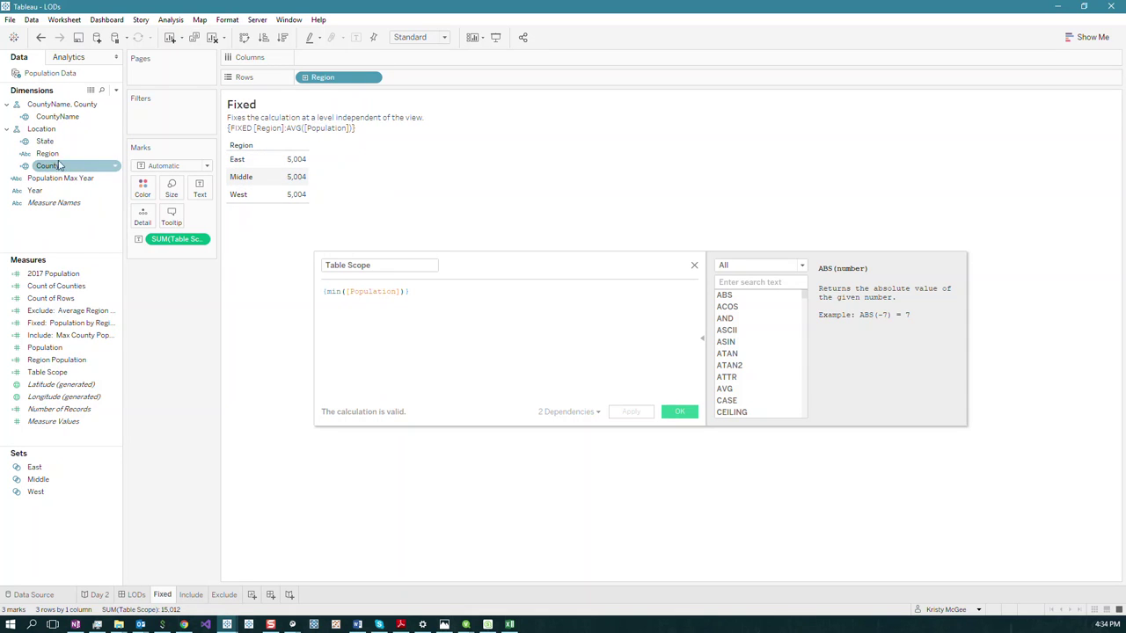
drag(44, 141, 337, 78)
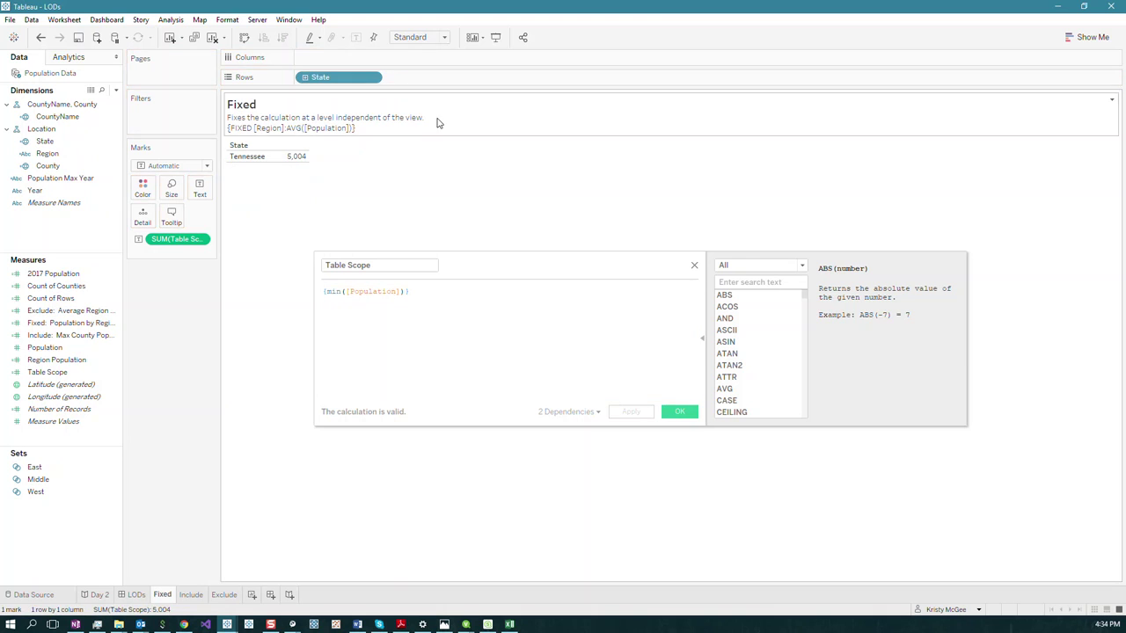
click(304, 77)
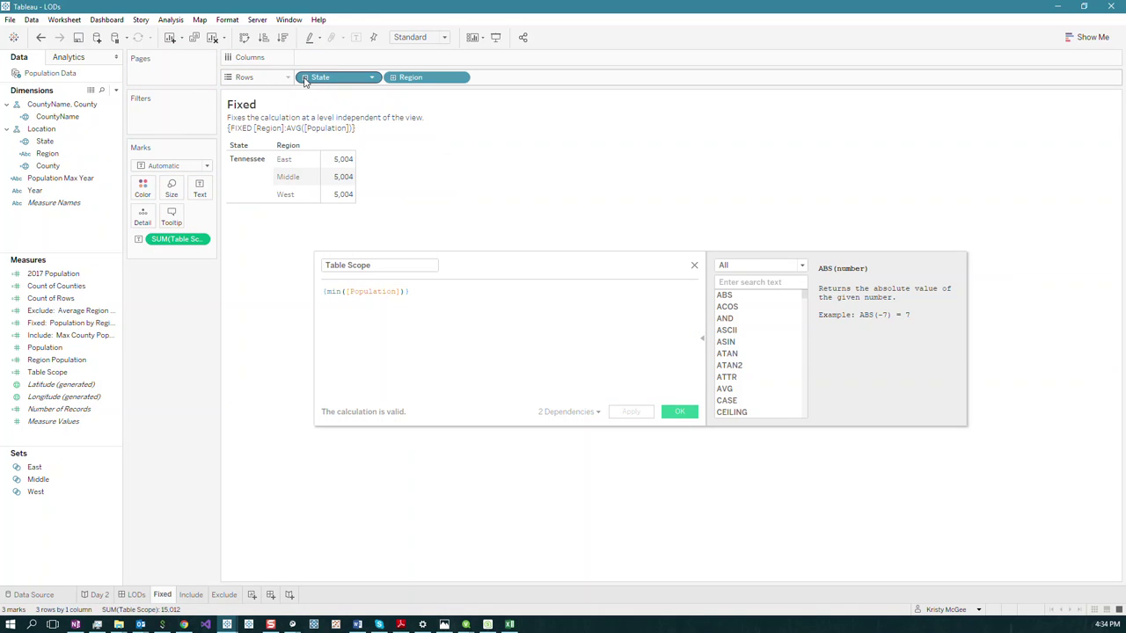
click(394, 77)
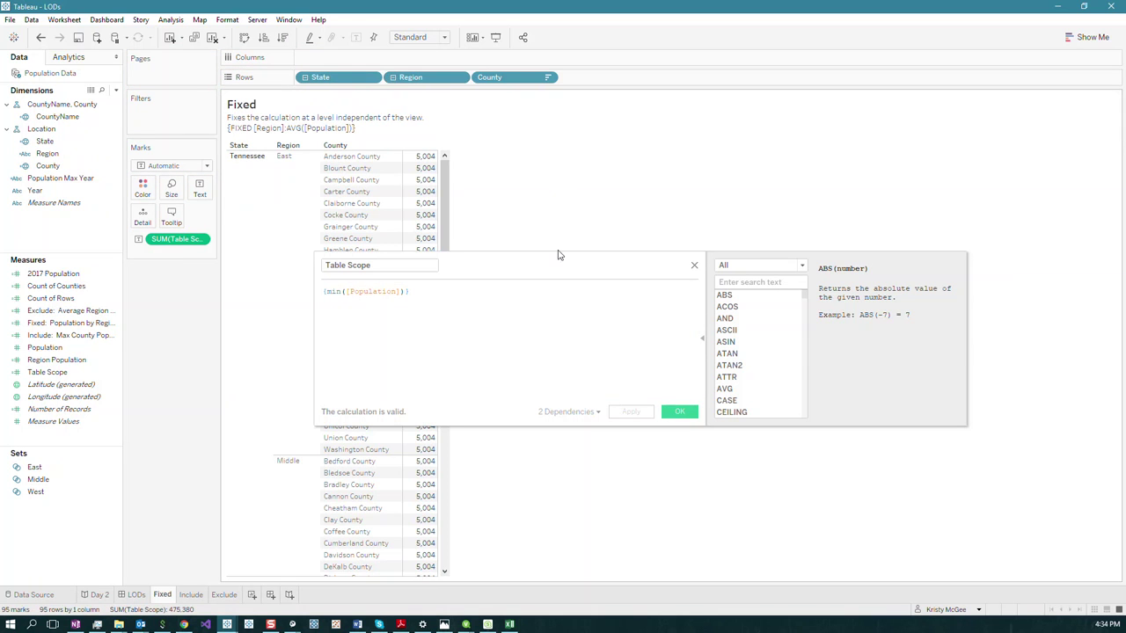
Move the calculation editor clear of the county table and add Year to the columns of the Fixed view.
drag(558, 262, 764, 155)
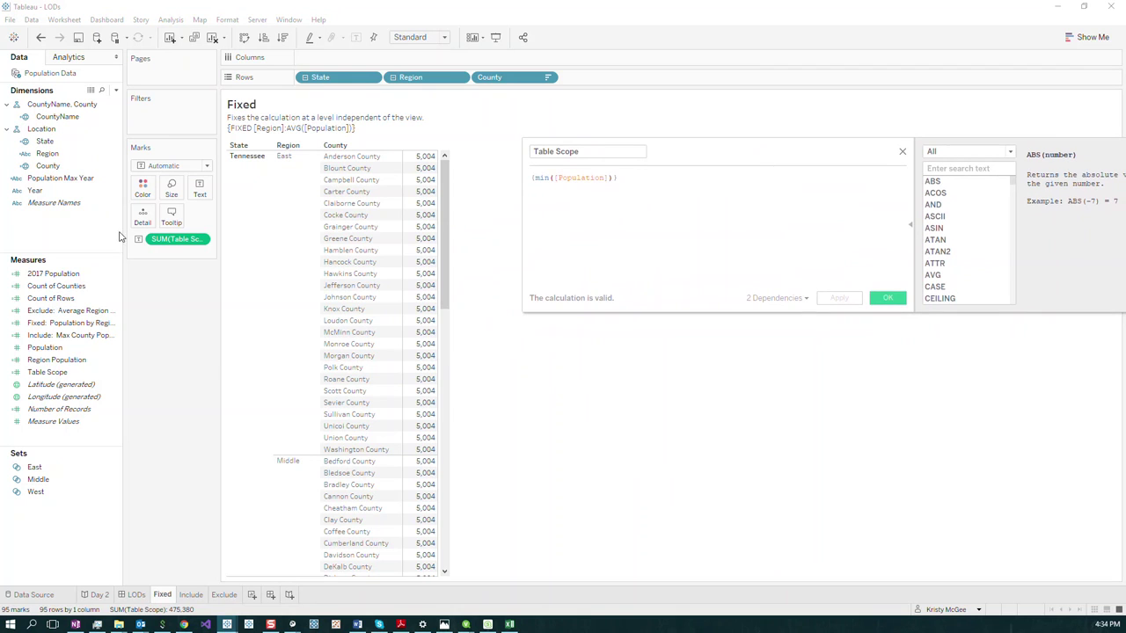
drag(35, 190, 324, 55)
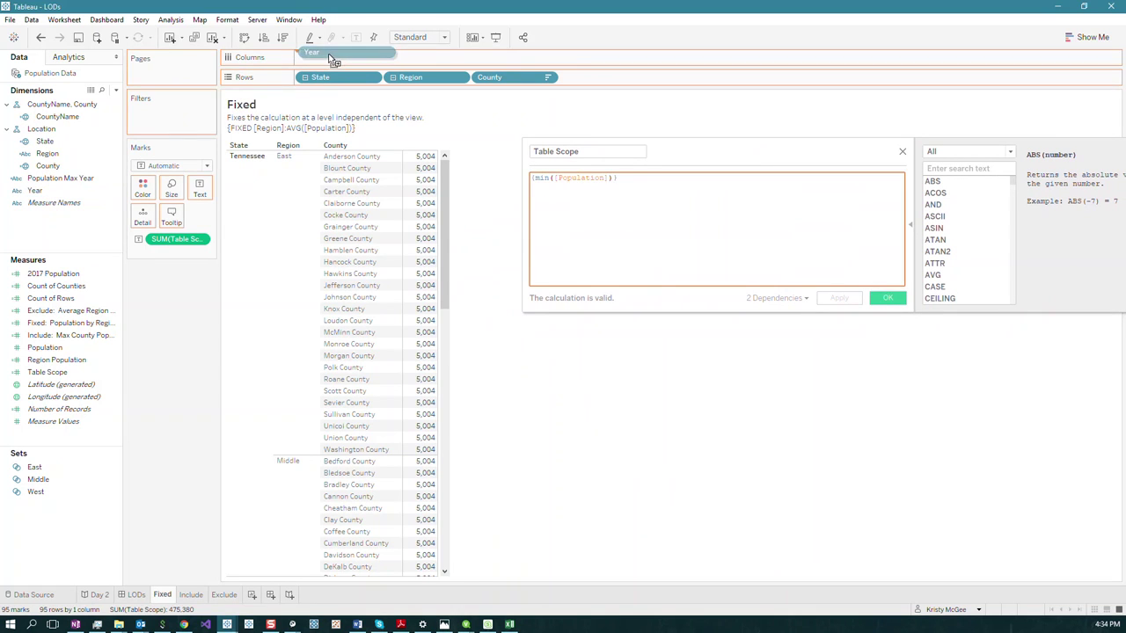